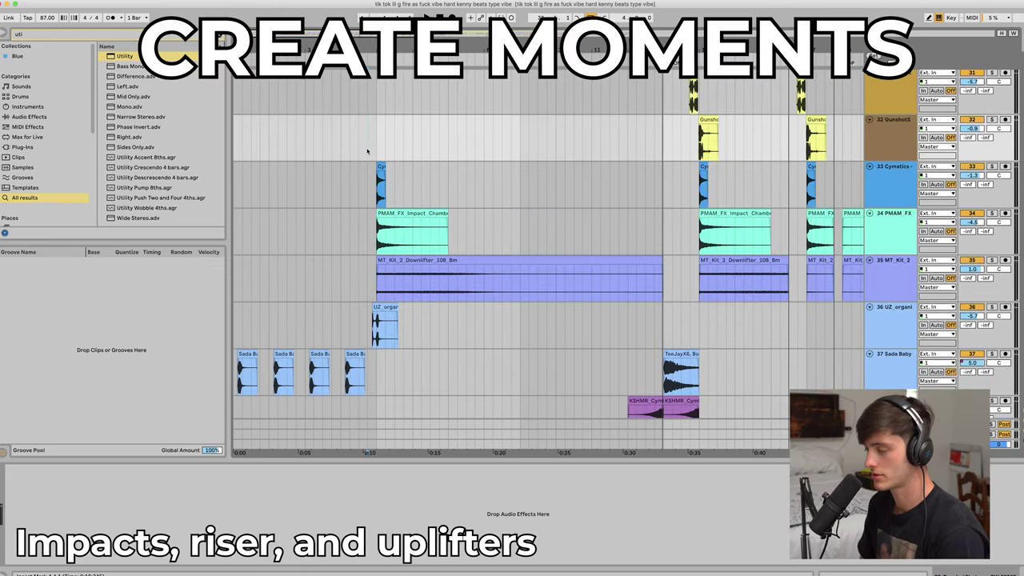
Audition the impact, downlifter and organic layers on tracks 33 to 36 around 0:11, each soloed and in the full mix
scroll(367, 151, "up", 2)
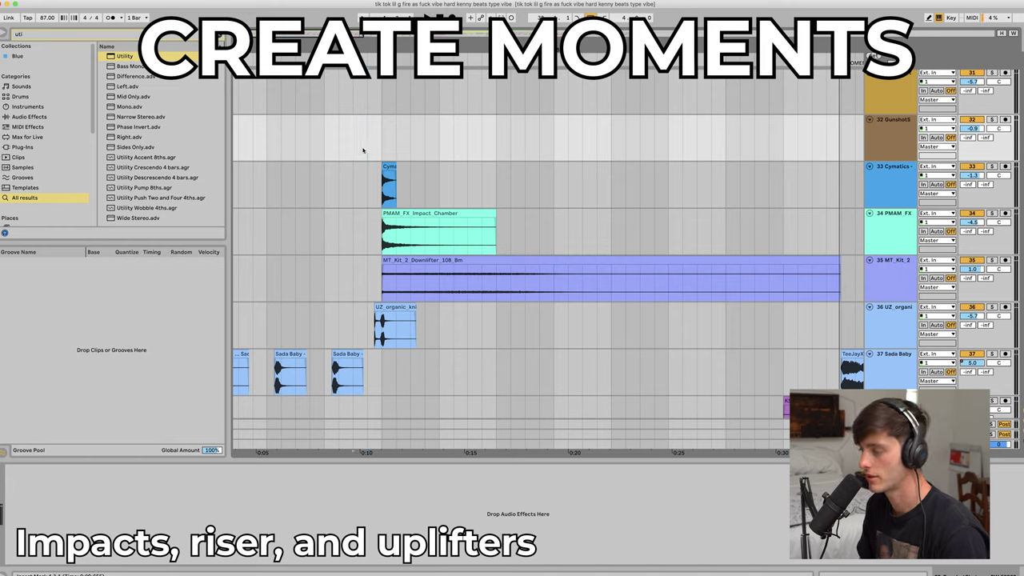
left_click(379, 204)
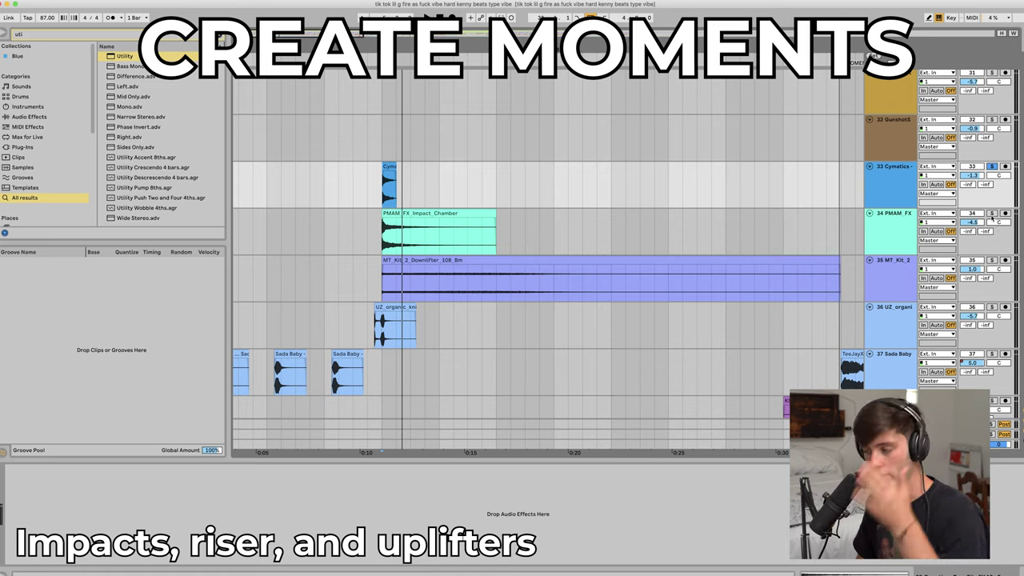
key("space")
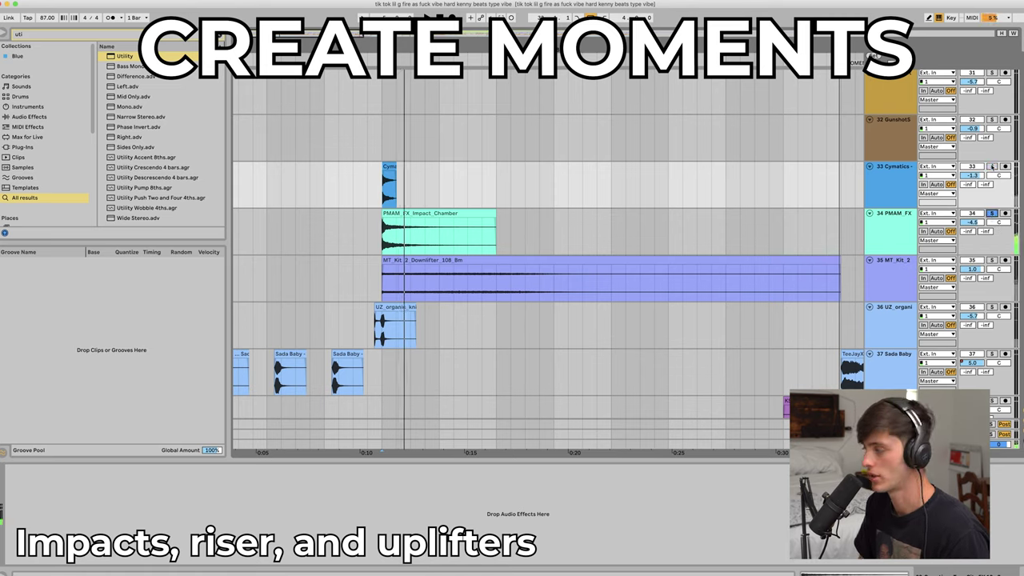
left_click(991, 212)
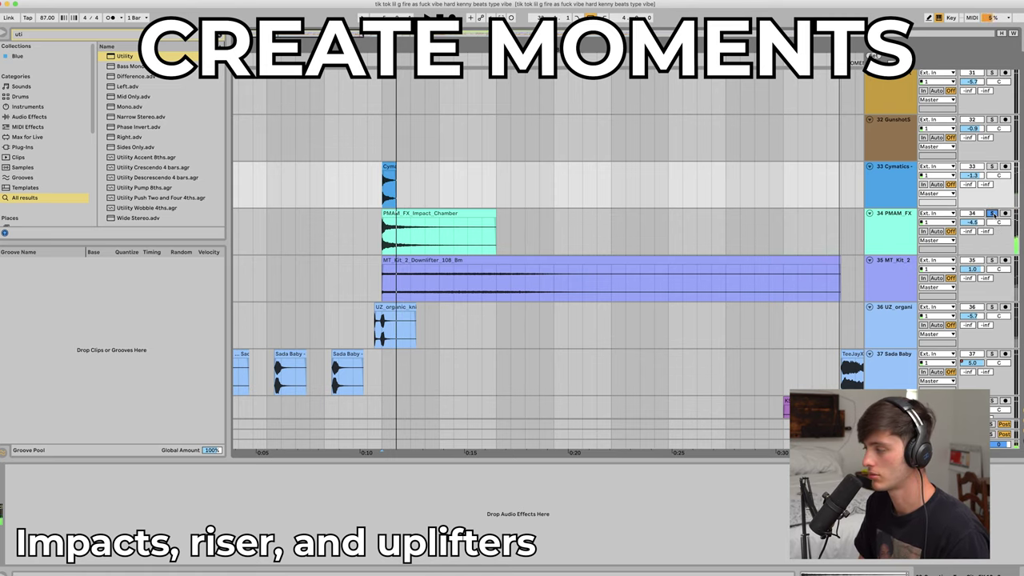
left_click(991, 260)
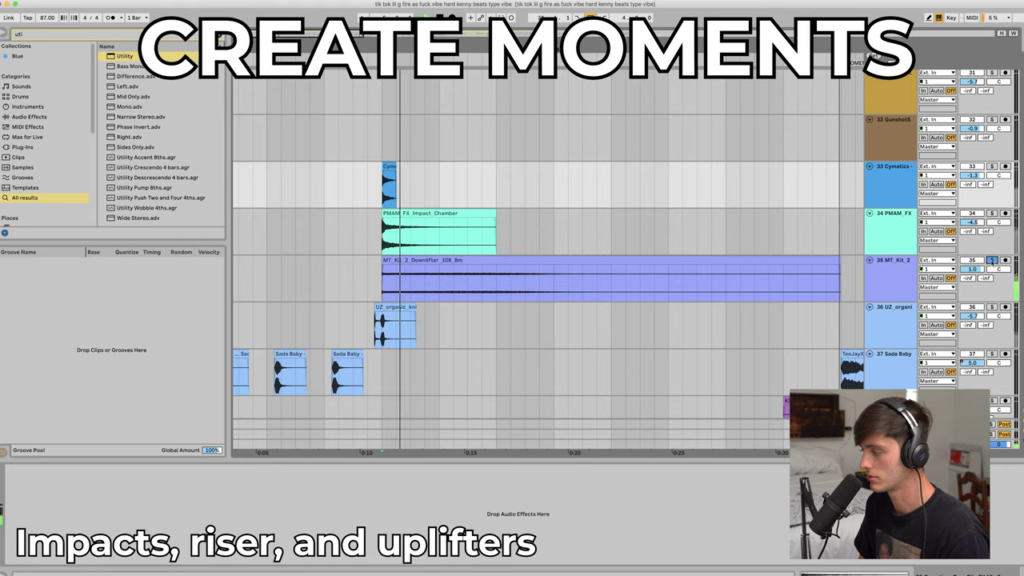
left_click(992, 307)
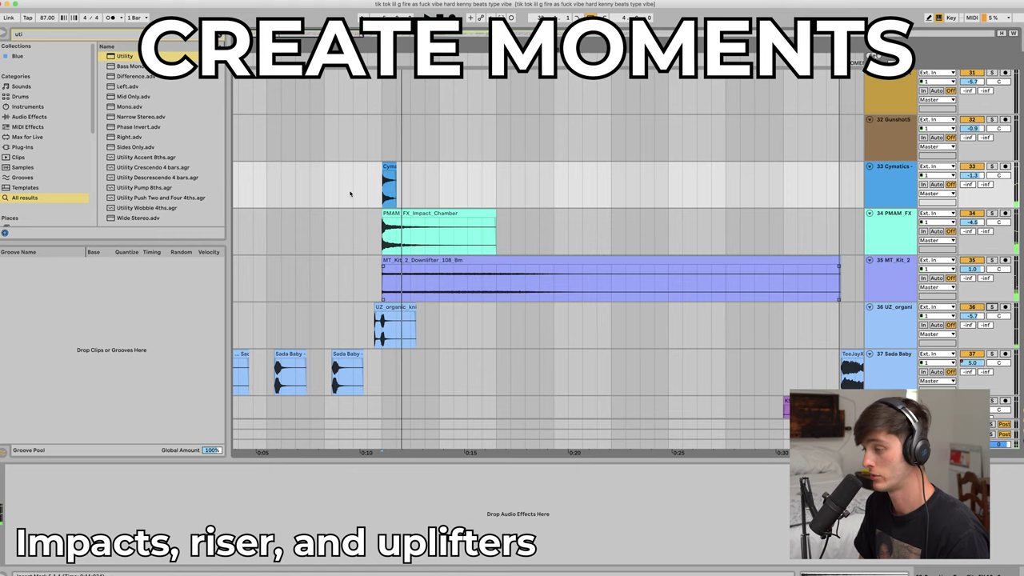
left_click(359, 195)
key("space")
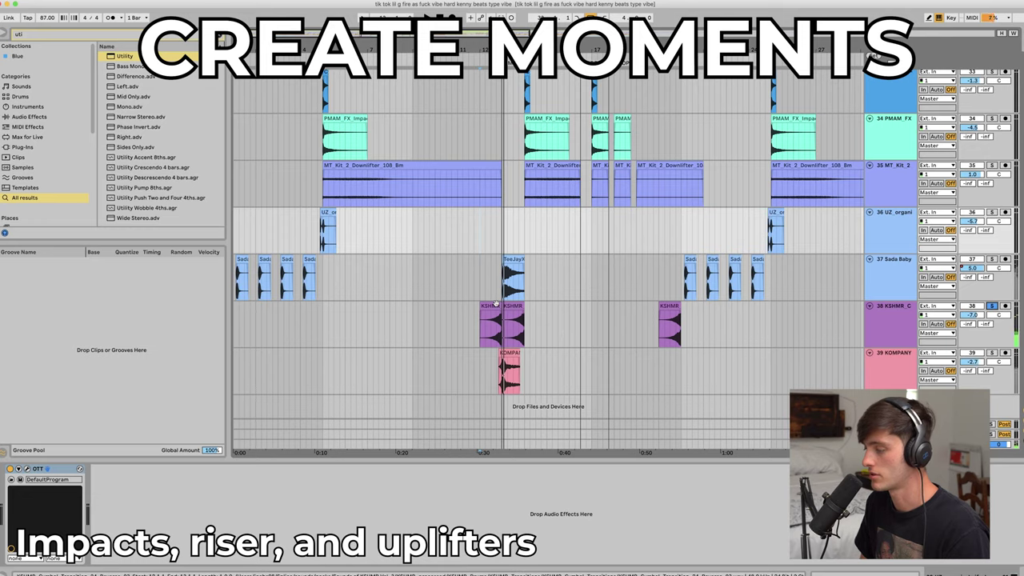
Play the lead-up to the MOMENT marker to hear the KSHMR cymbal riser on track 38
left_click(495, 304)
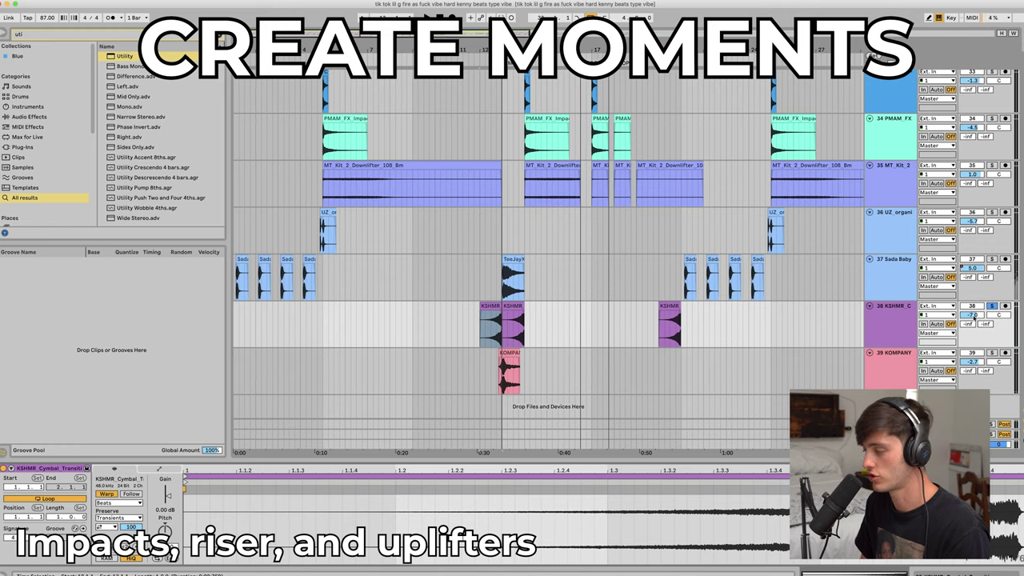
left_click(480, 288)
key("space")
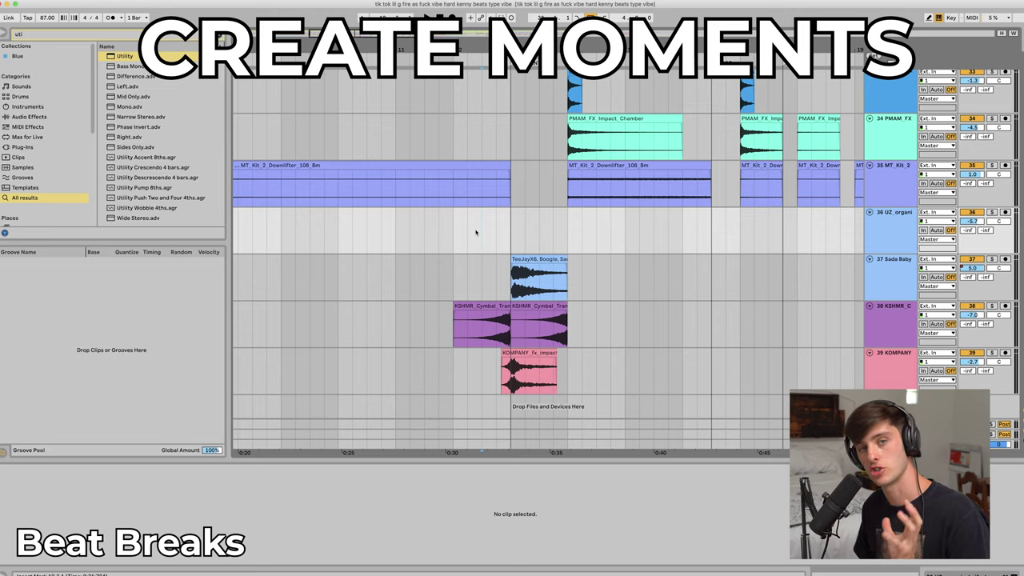
Play the beat break from just before the MOMENT marker with all tracks audible
left_click(480, 231)
key("space")
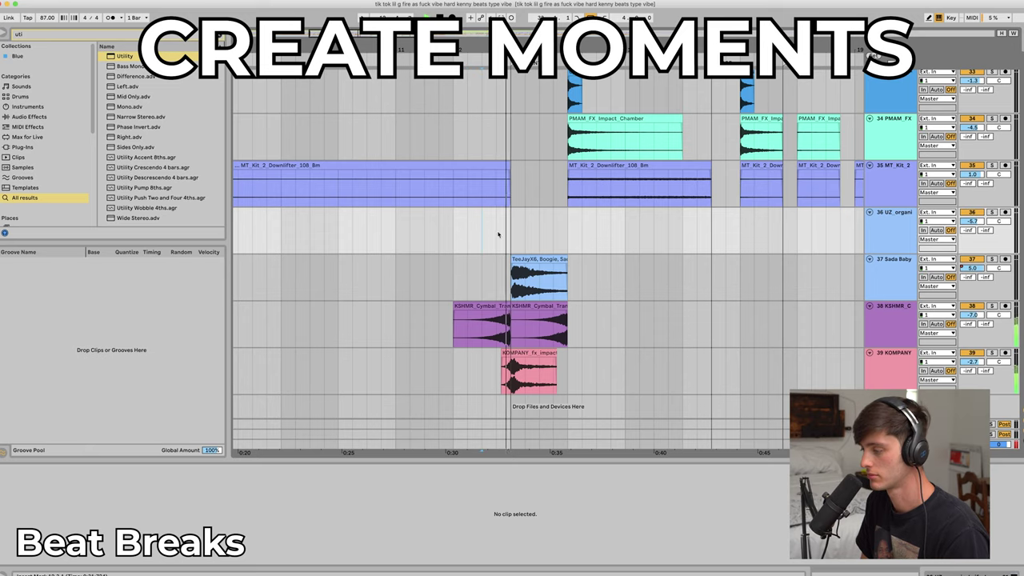
key("space")
Solo the KOMPANY impact on track 39 and play it from just before its clip
left_click(991, 306)
left_click(992, 353)
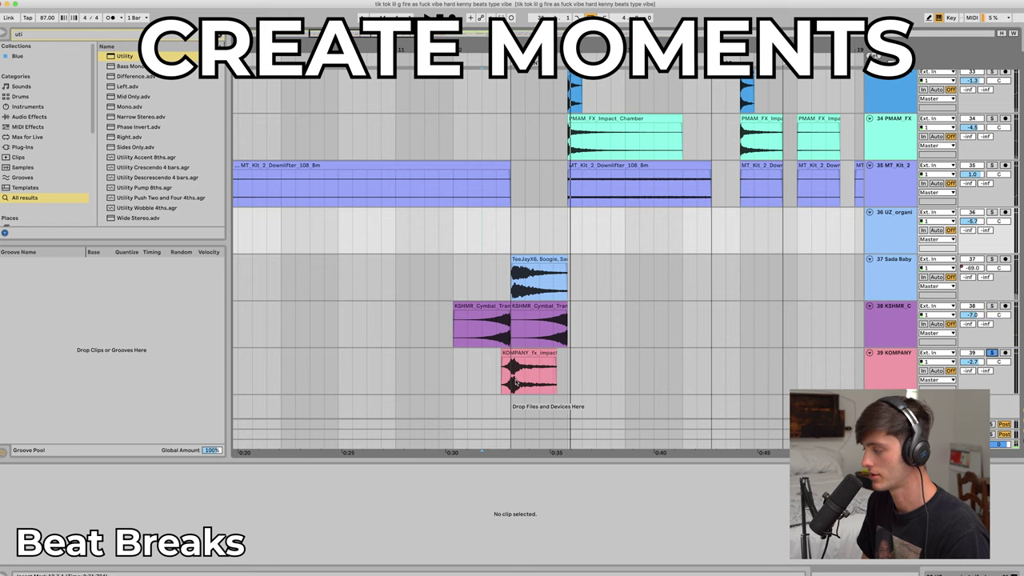
left_click(516, 382)
key("space")
left_click(497, 383)
key("space")
key("space")
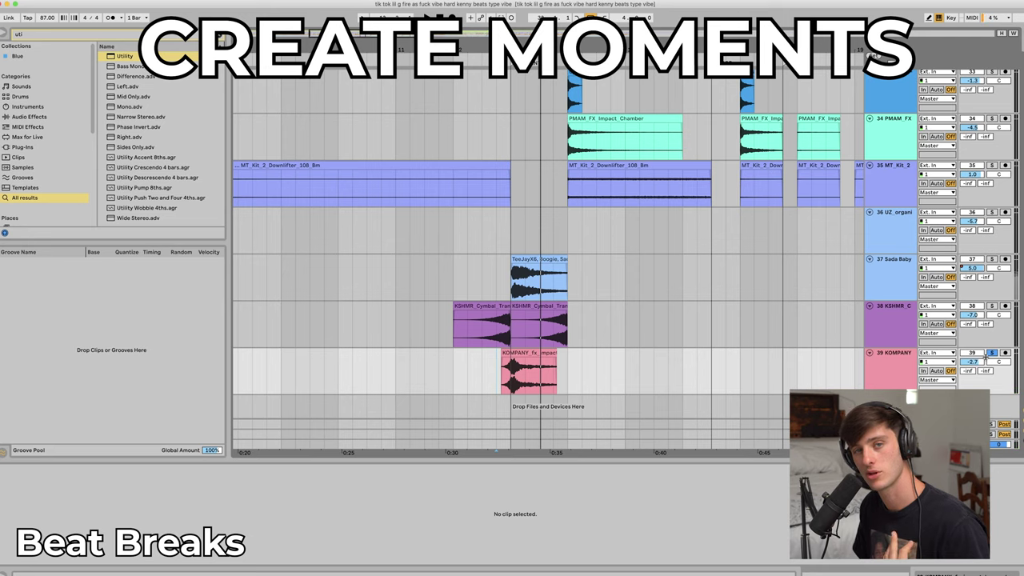
Audition the beat-break clips on track 37 and the KSHMR cymbal on track 38 in solo, and clear the solo
left_click(992, 258)
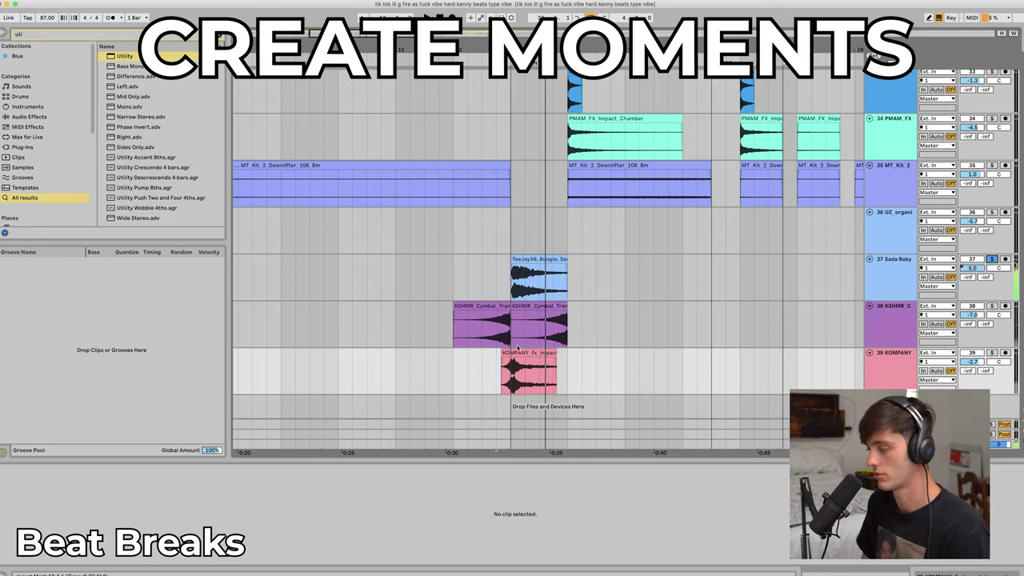
left_click(511, 330)
key("space")
left_click(993, 307)
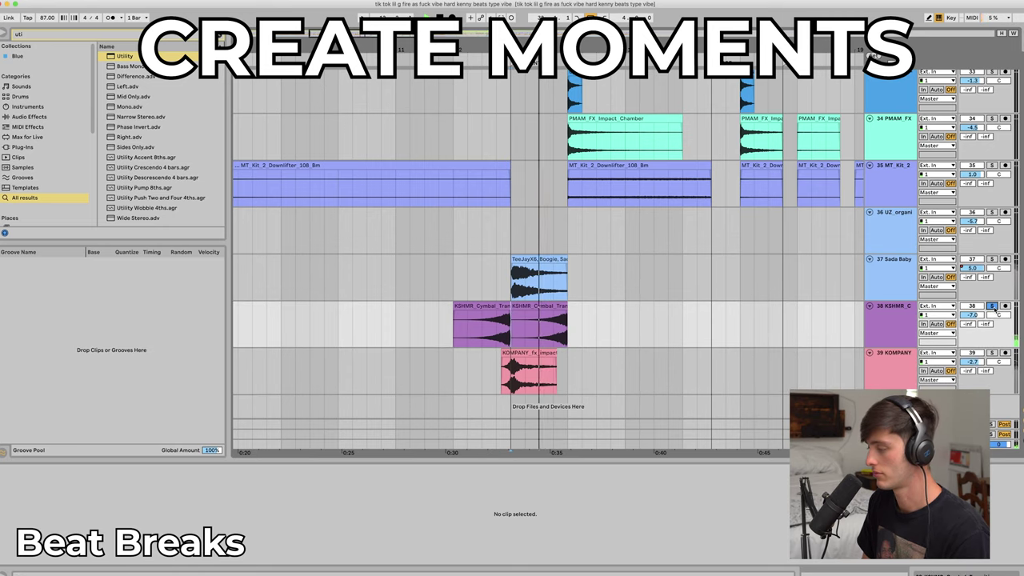
key("space")
left_click(992, 307)
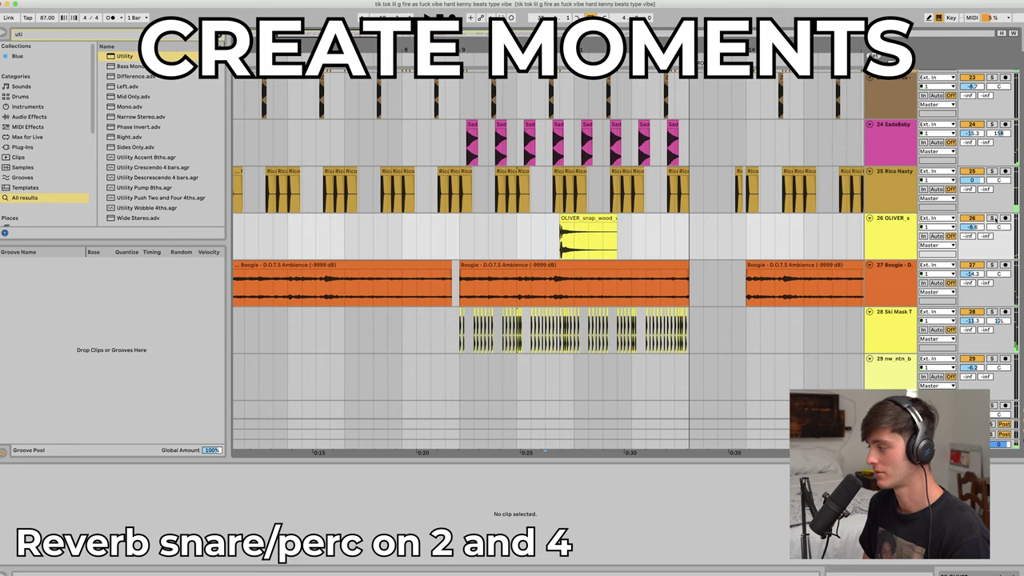
Audition the OLIVER snap on track 26 in solo and release the solo
left_click(992, 218)
left_click(992, 217)
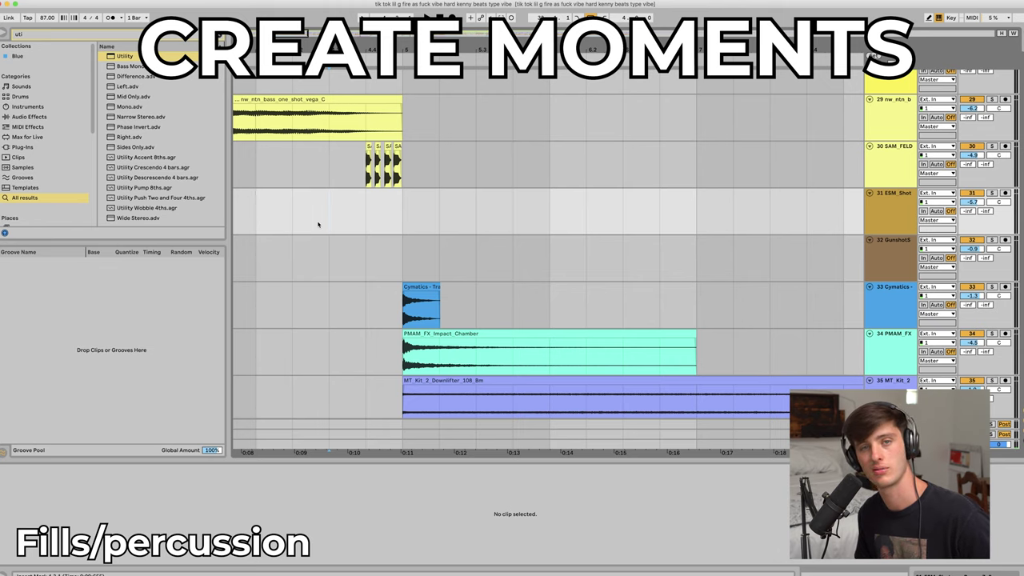
Audition the fills leading into bar 5, including the SAM_FELDT toms on track 30 and the percussion on track 19
scroll(340, 235, "down", 5)
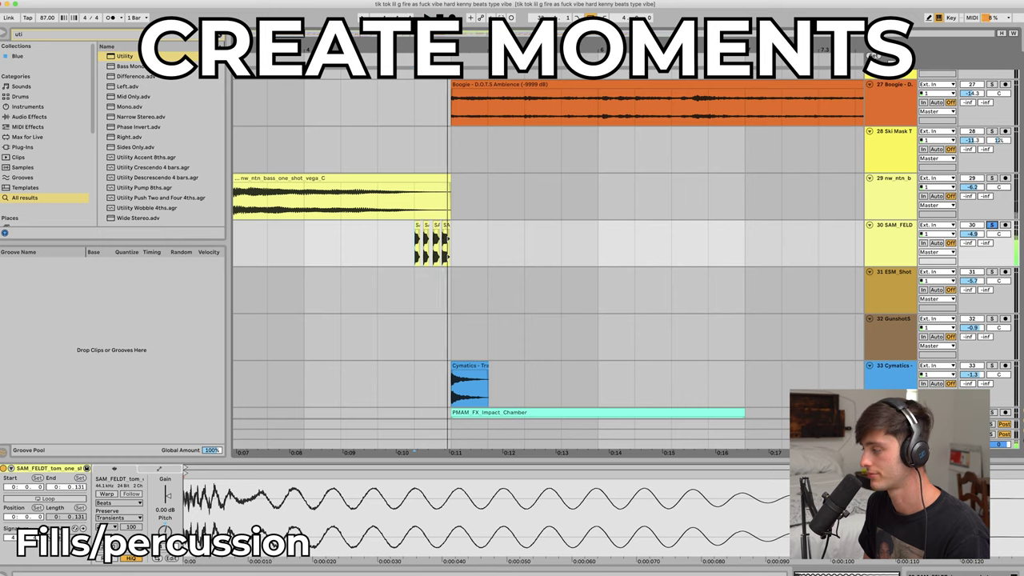
scroll(548, 256, "up", 5)
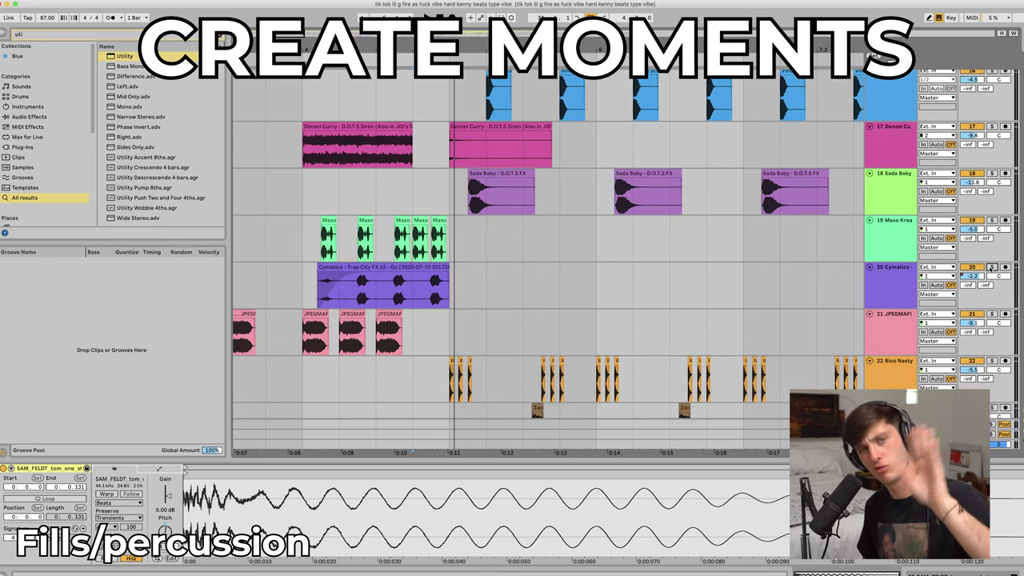
left_click(372, 194)
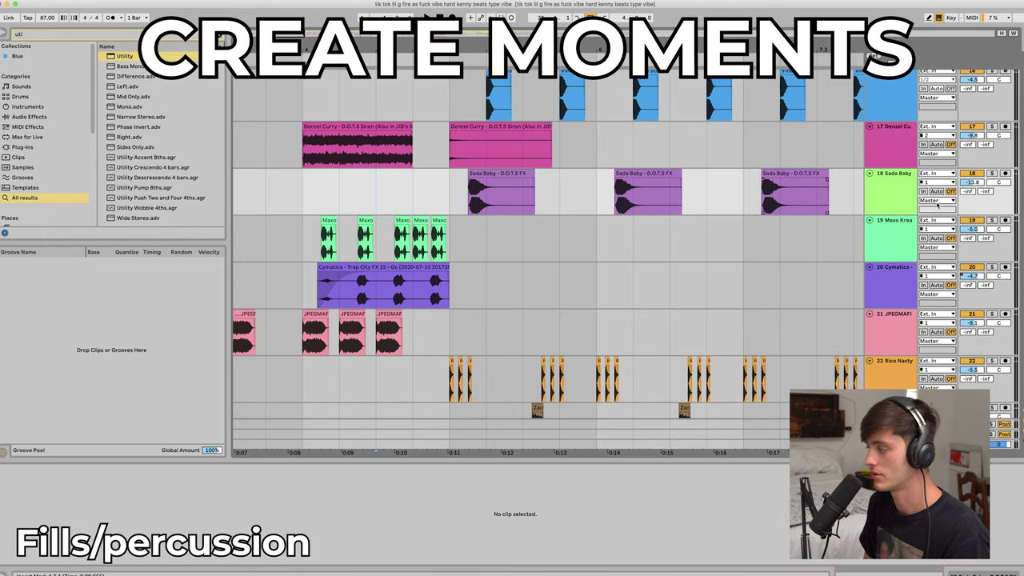
left_click(992, 220)
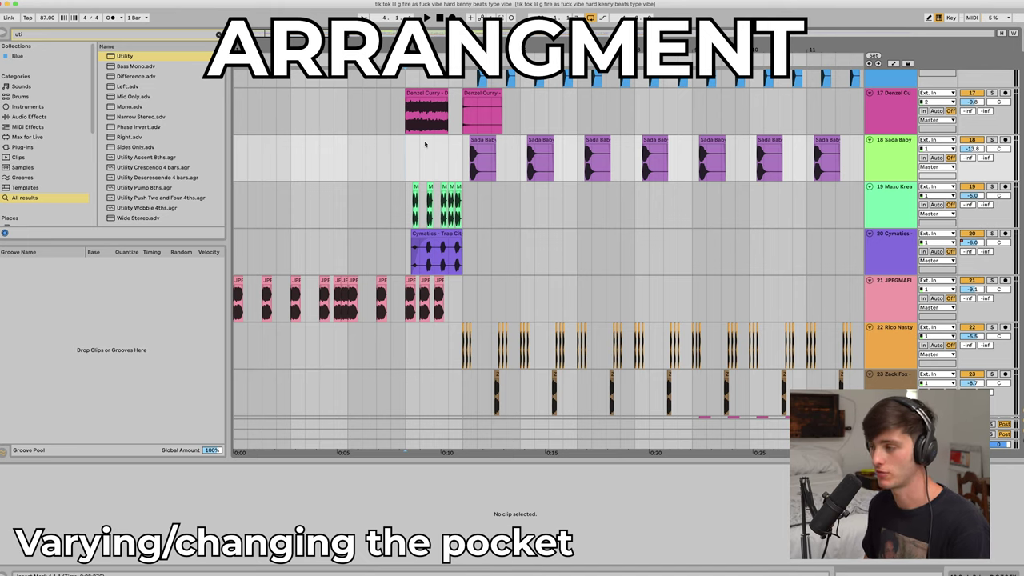
Play the full beat from bar 5 to hear its percussion pocket, and stop playback
scroll(430, 146, "down", 5)
left_click(327, 157)
left_click(322, 157)
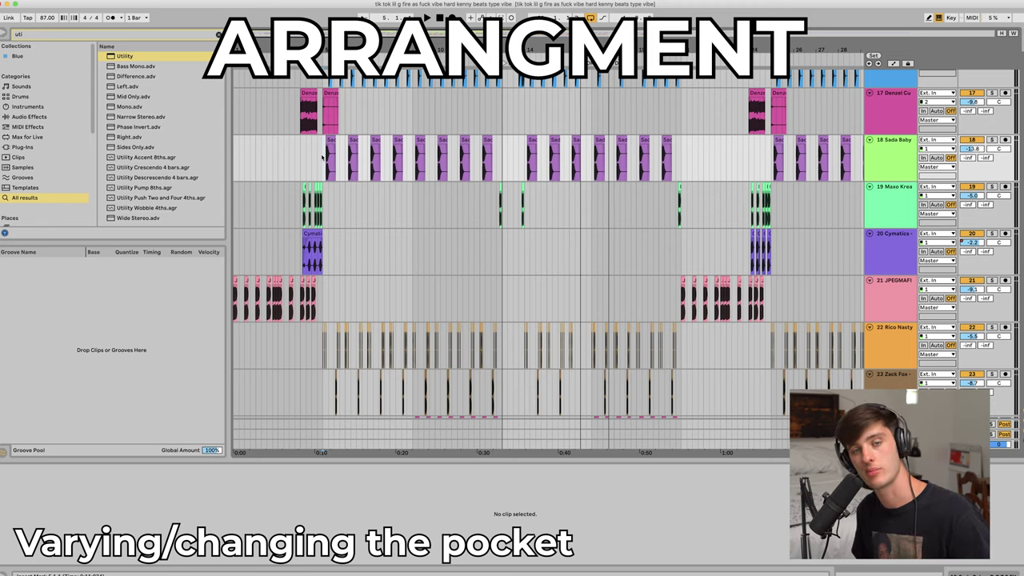
key("space")
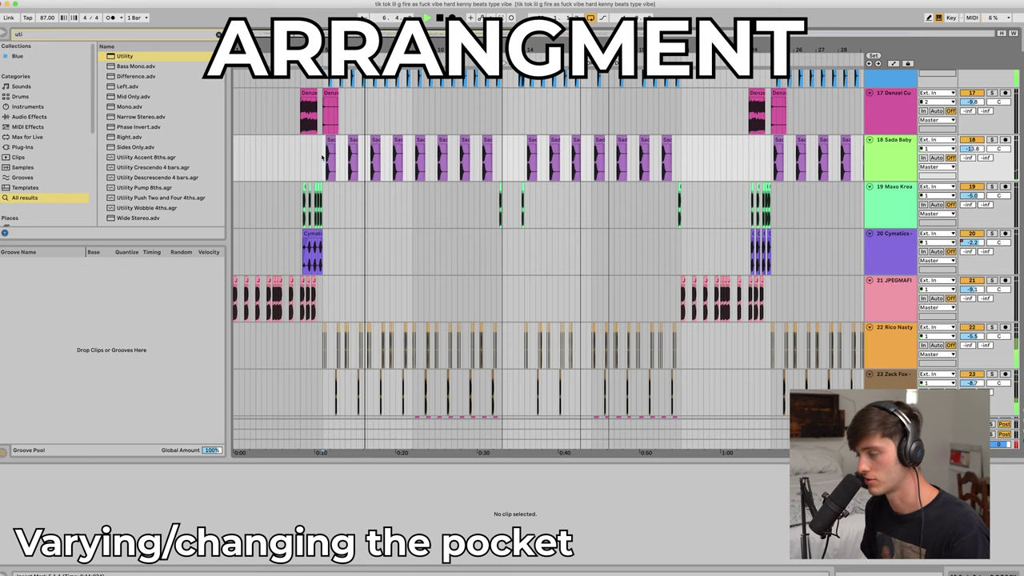
key("space")
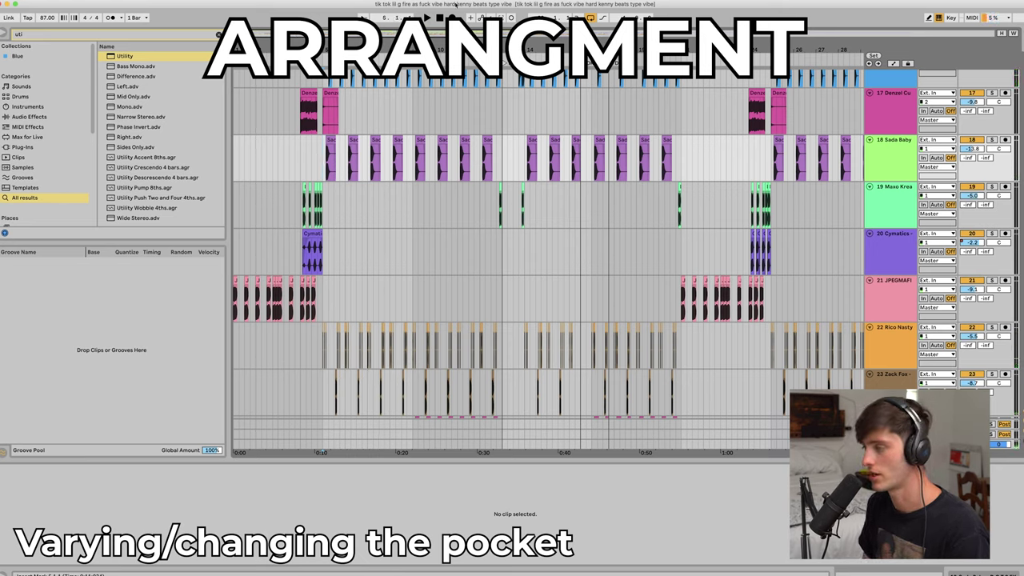
Play the intro from the start of the arrangement and return the insert marker to bar 5
left_click(439, 18)
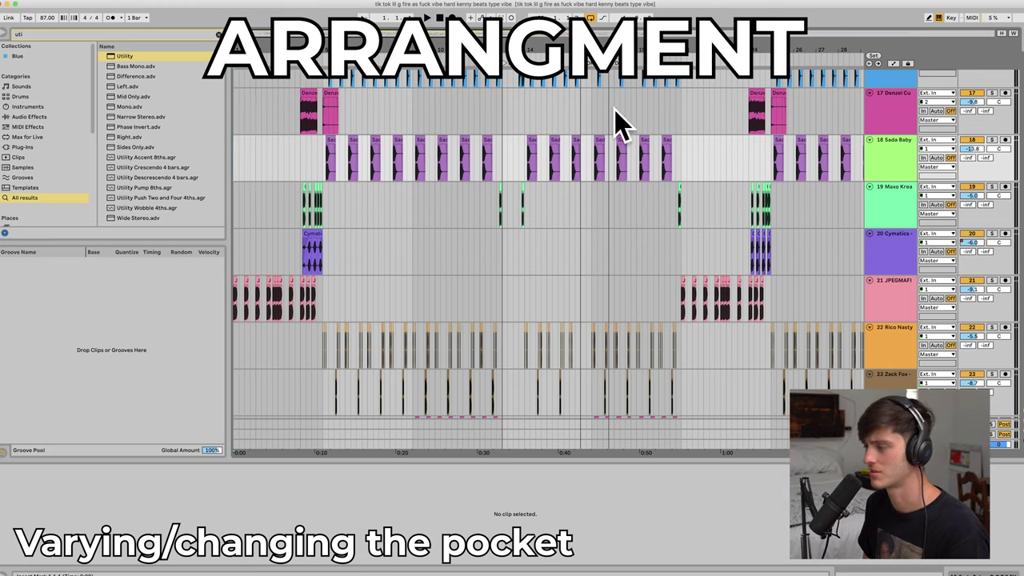
left_click(427, 18)
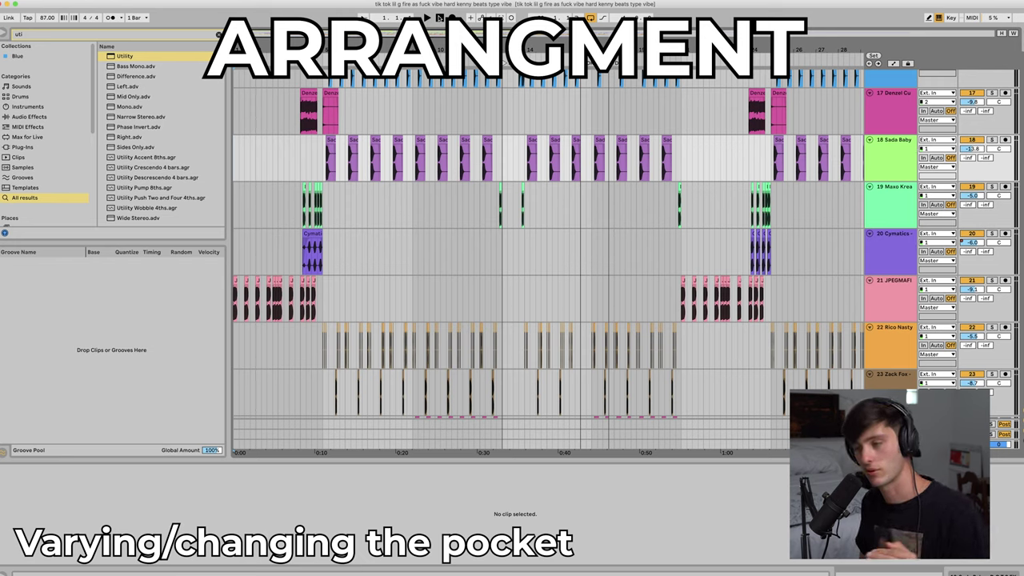
left_click(322, 165)
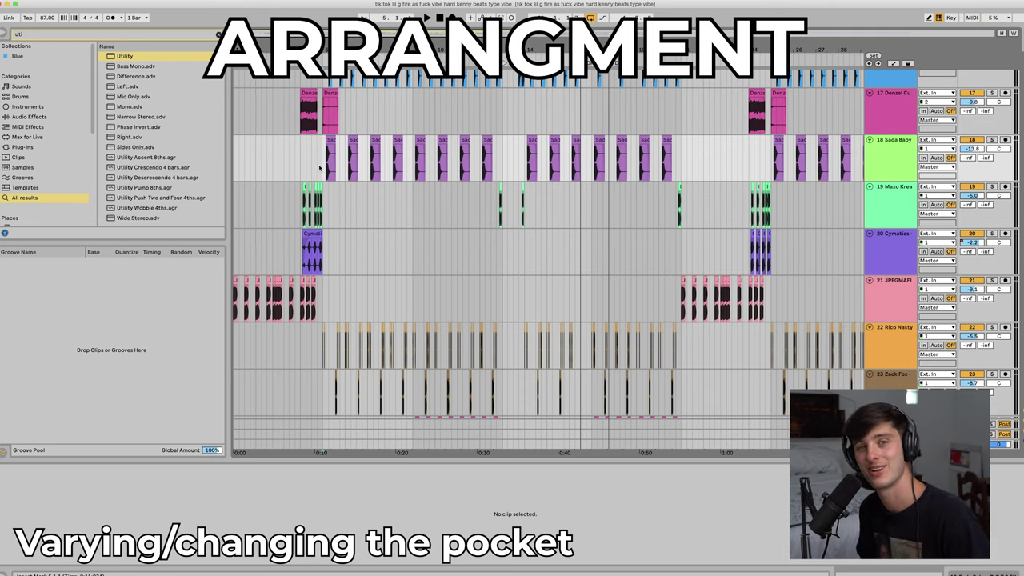
Play the arrangement from bar 16 through the DROP markers and stop playback
scroll(320, 167, "down", 3)
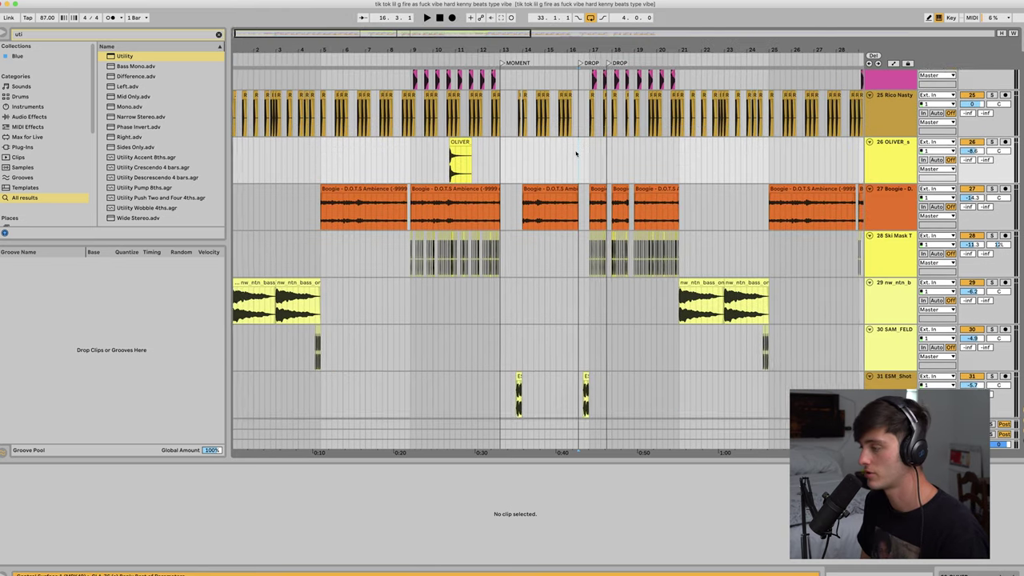
scroll(573, 152, "up", 3)
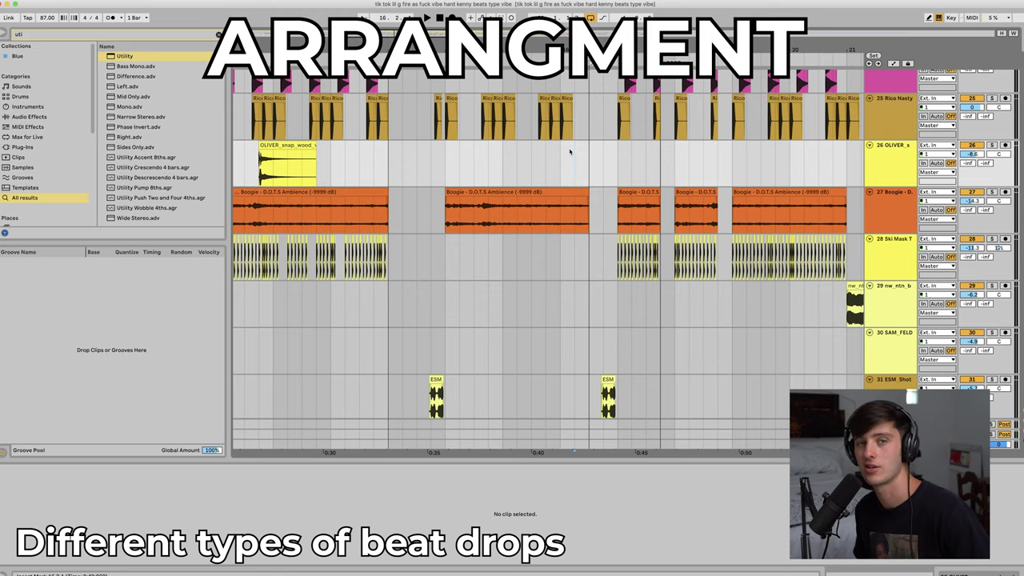
key("space")
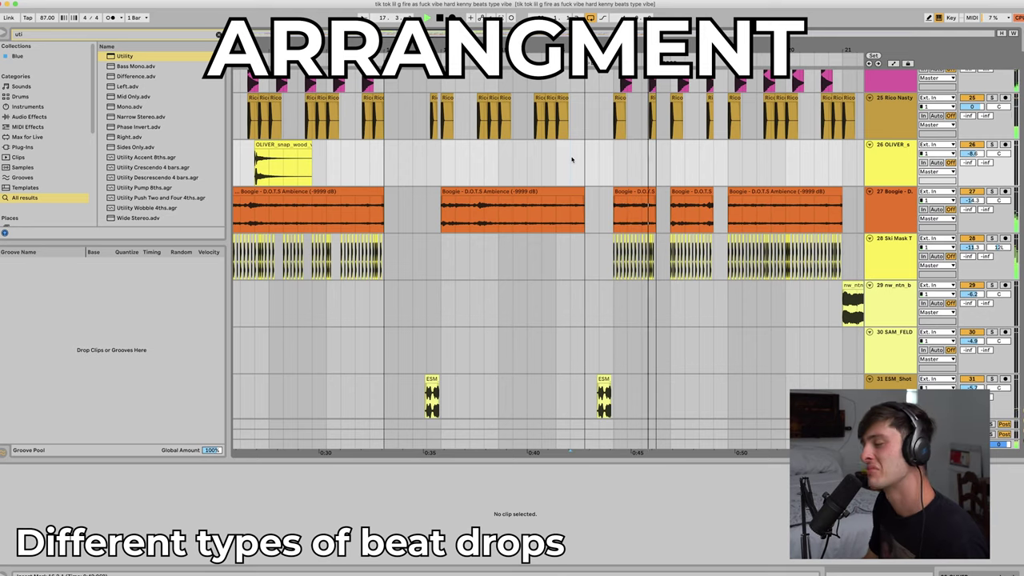
key("space")
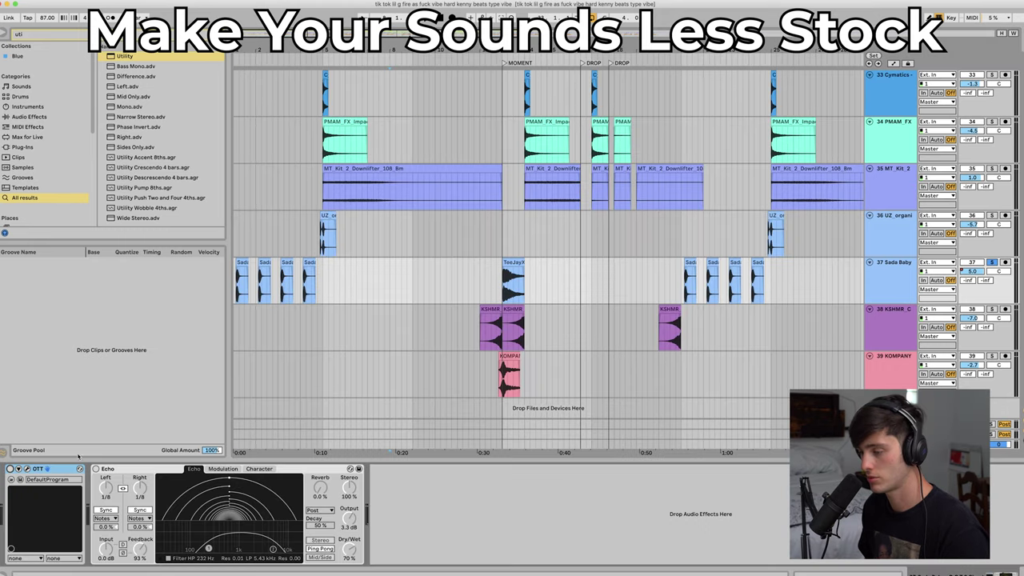
Play the soloed Sada Baby clips on track 37 from the start and enable the track's Echo effect for comparison
left_click(234, 282)
key("space")
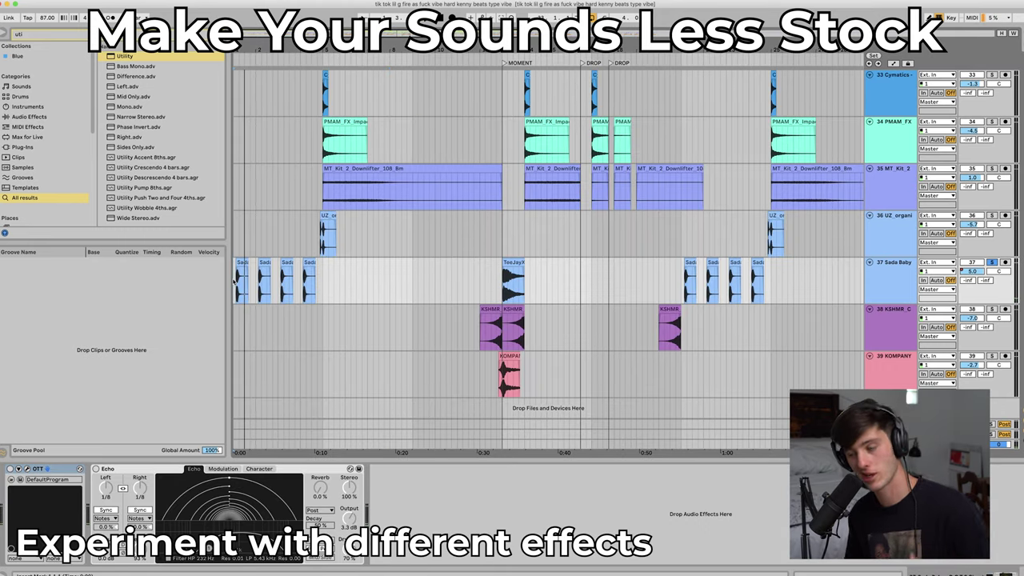
key("plus")
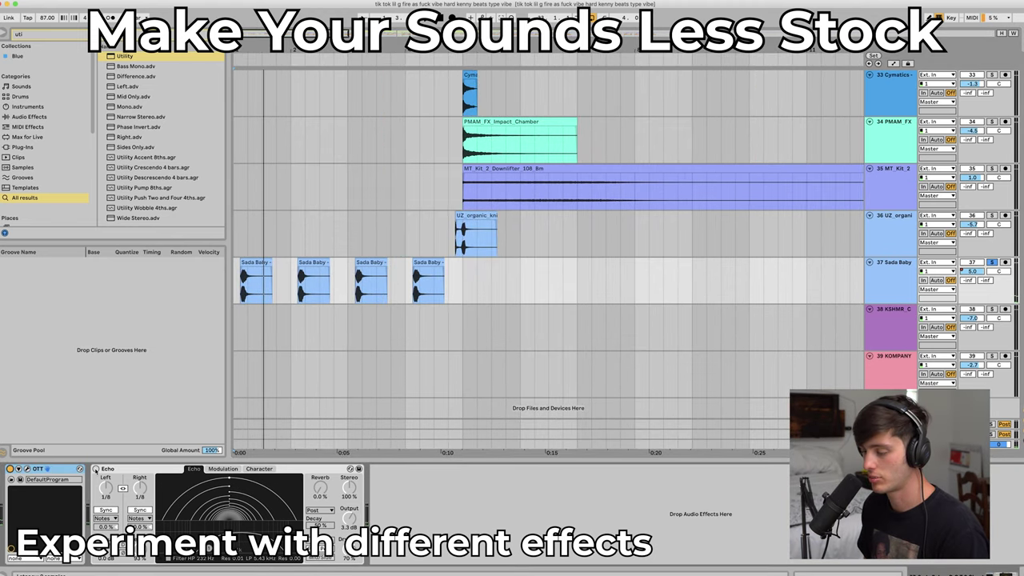
left_click(96, 469)
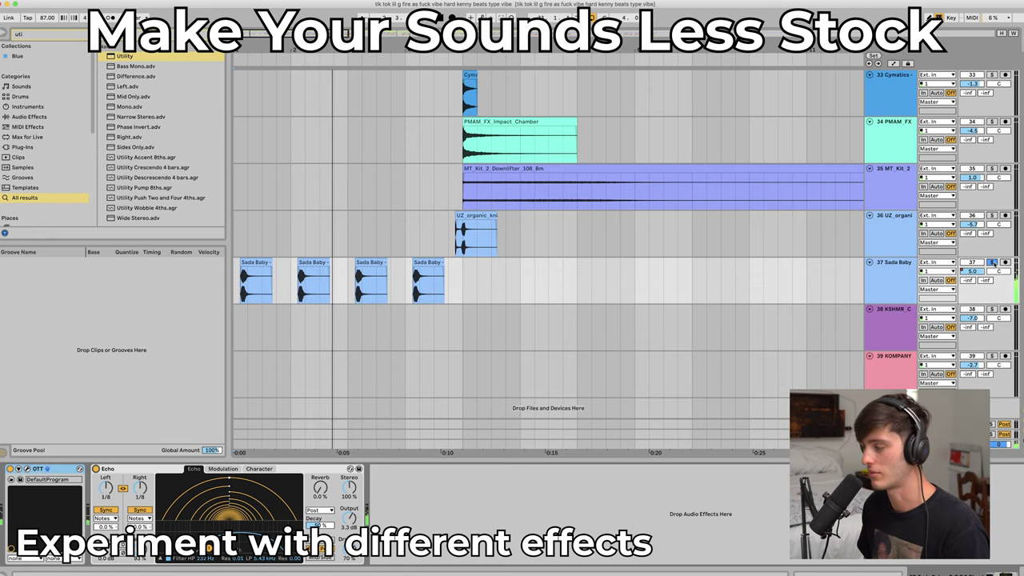
left_click(486, 287)
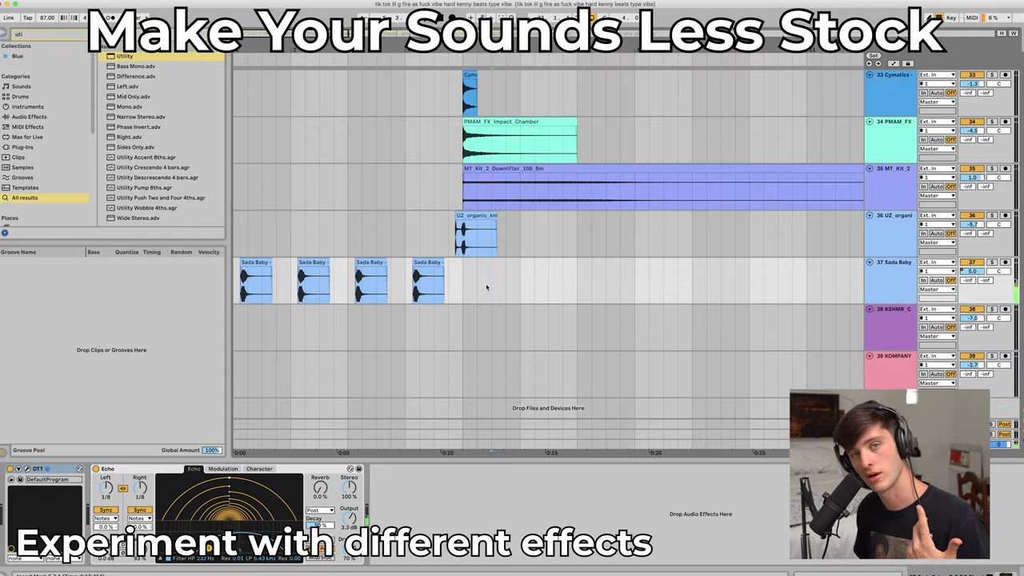
scroll(344, 237, "up", 8)
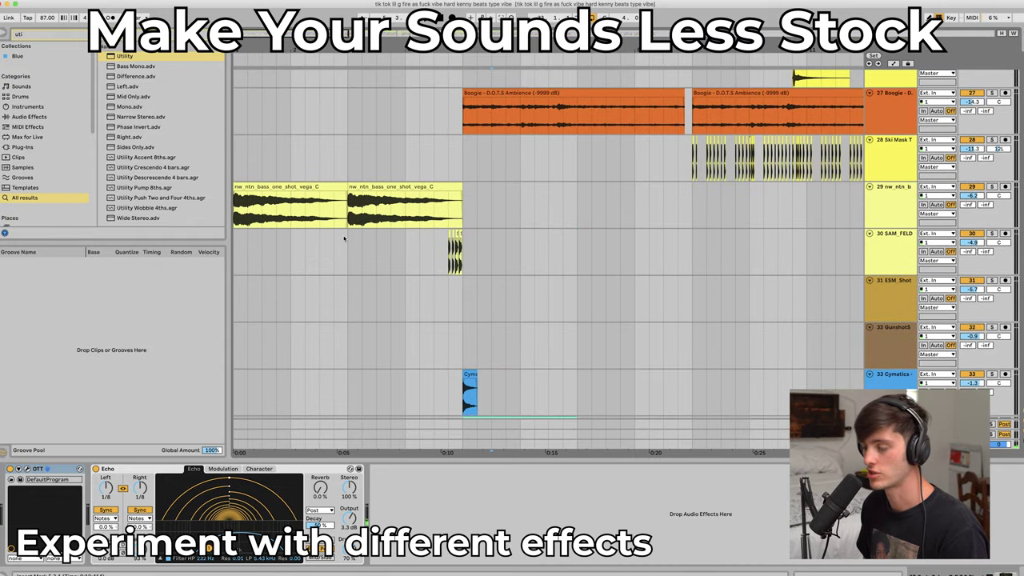
left_click(874, 199)
scroll(392, 192, "up", 4)
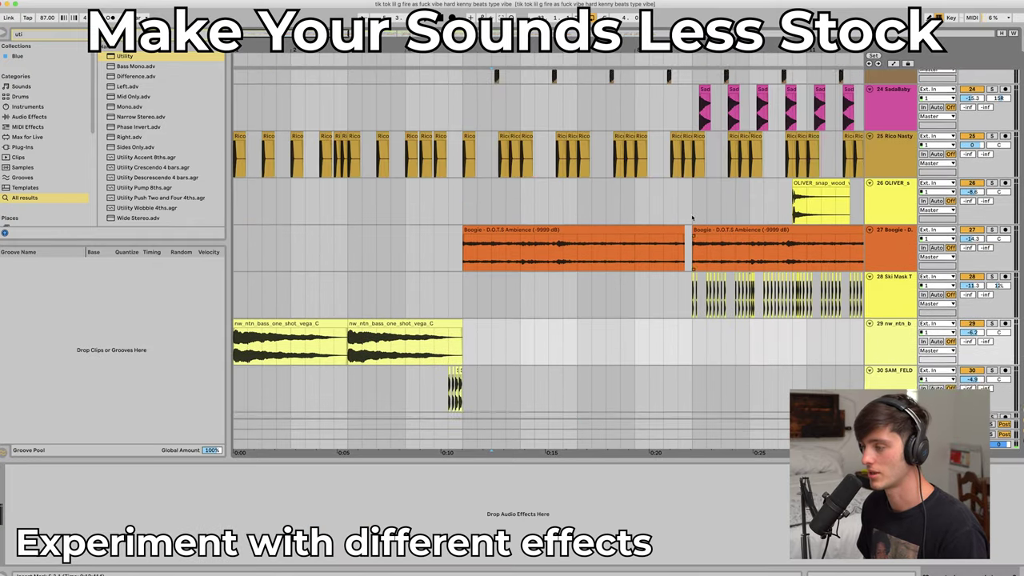
scroll(393, 192, "up", 8)
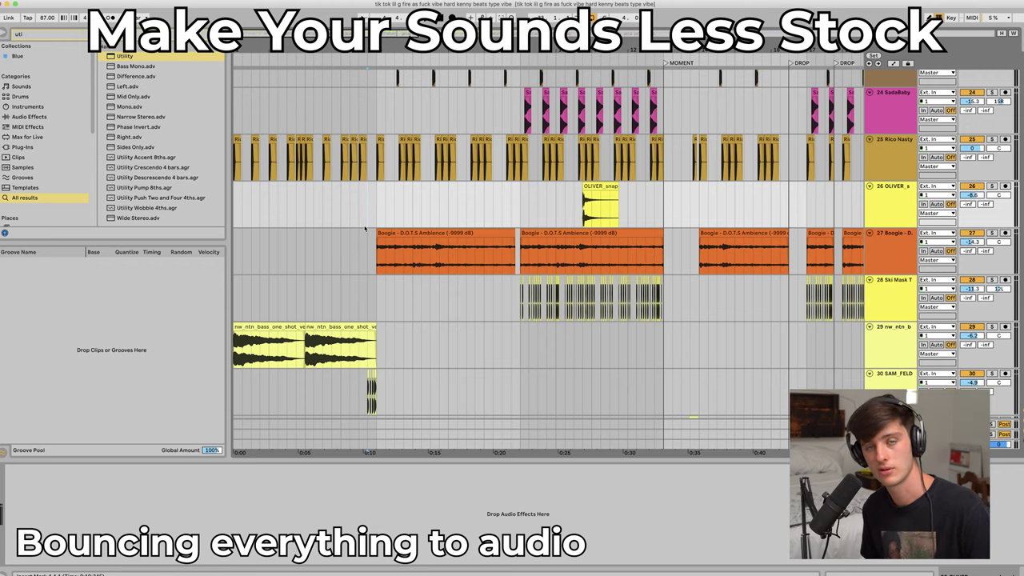
scroll(417, 249, "up", 6)
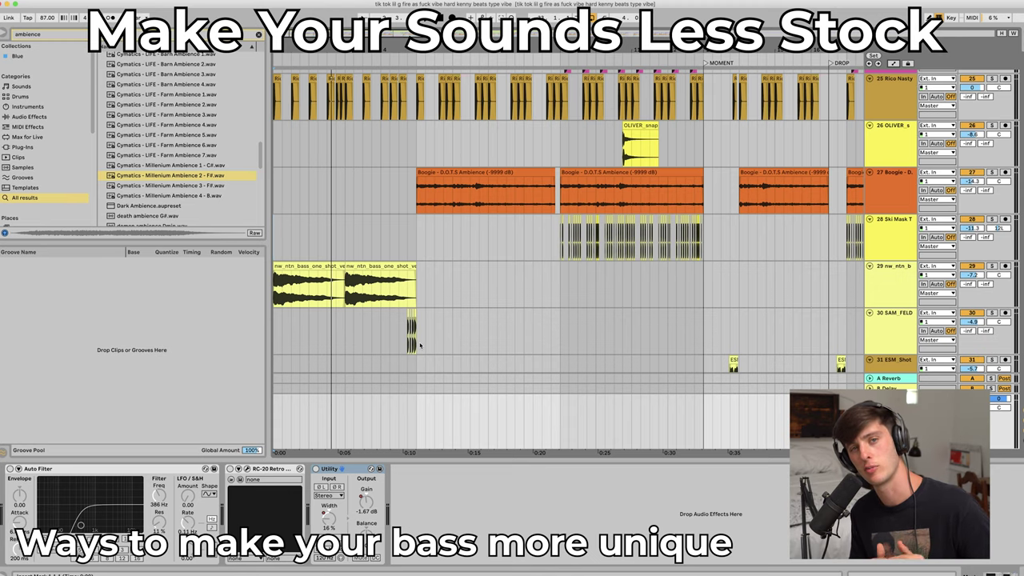
Compare the intro's bass one-shot on track 29 with the 808 loop on track 15
left_click(894, 270)
scroll(994, 265, "down", 1)
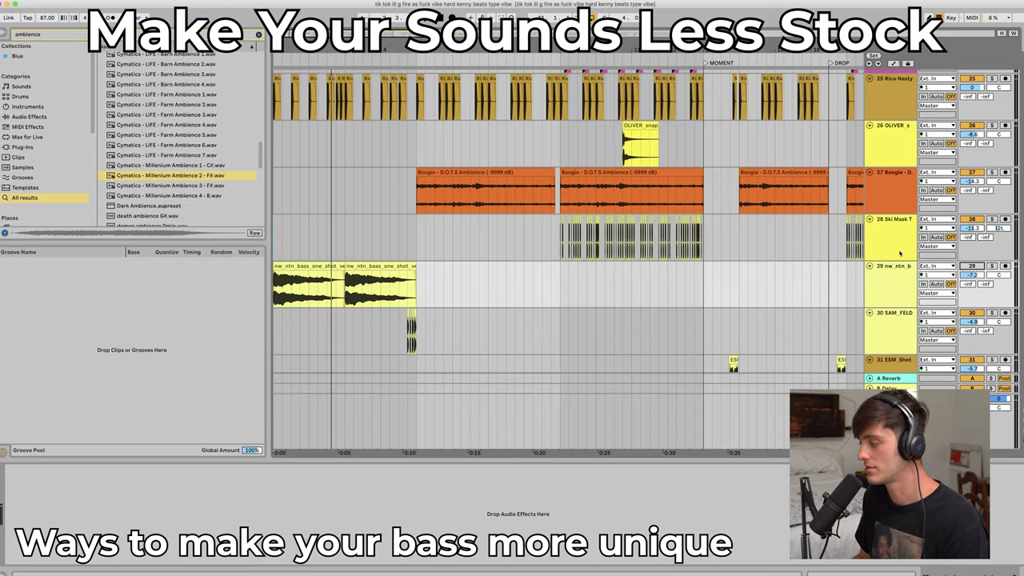
scroll(773, 248, "up", 1)
scroll(774, 248, "up", 10)
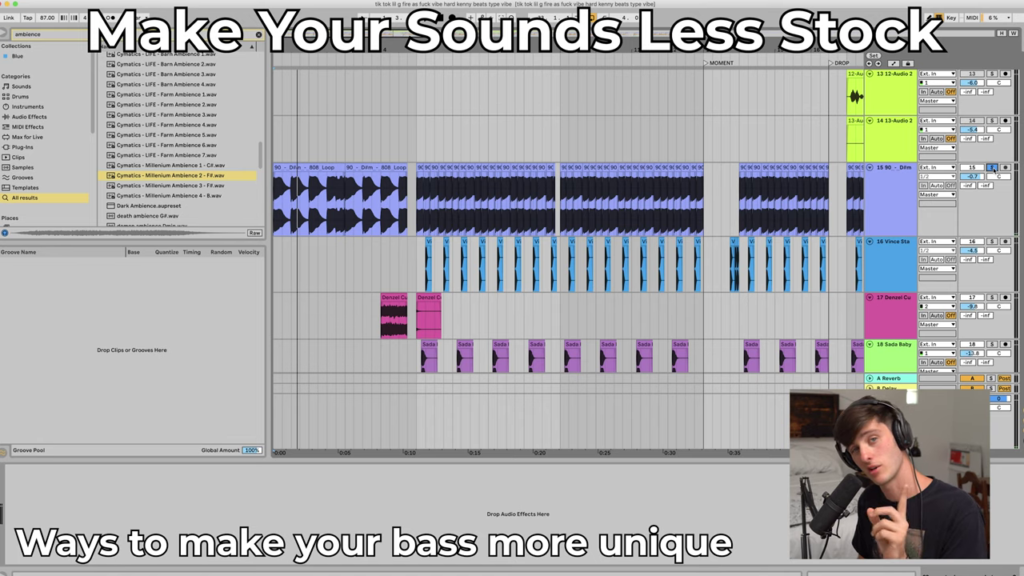
scroll(991, 257, "down", 10)
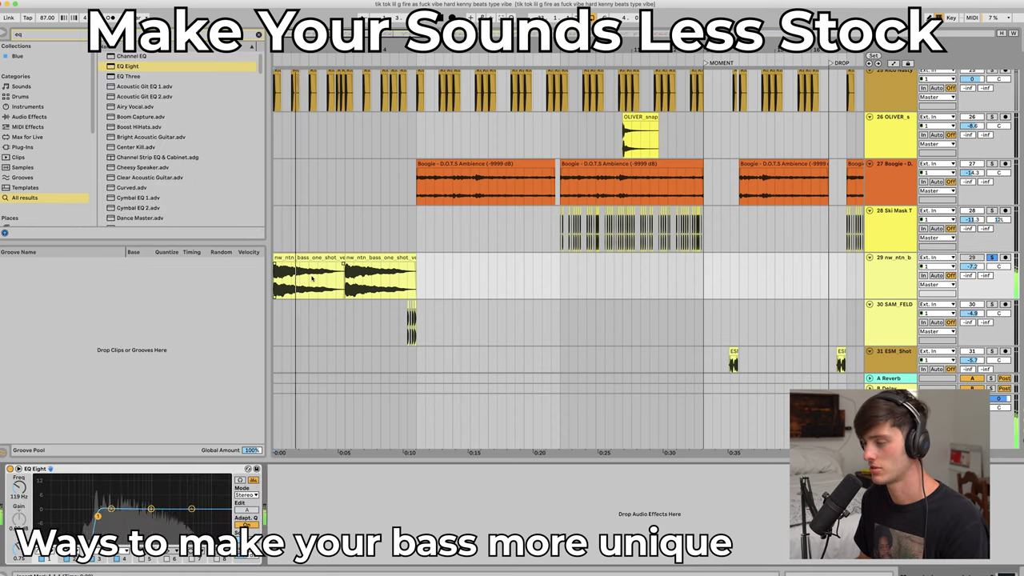
Open the first nw_ntn_bass_one_shot clip in the intro to inspect its sample, and hide the clip view
double_click(300, 259)
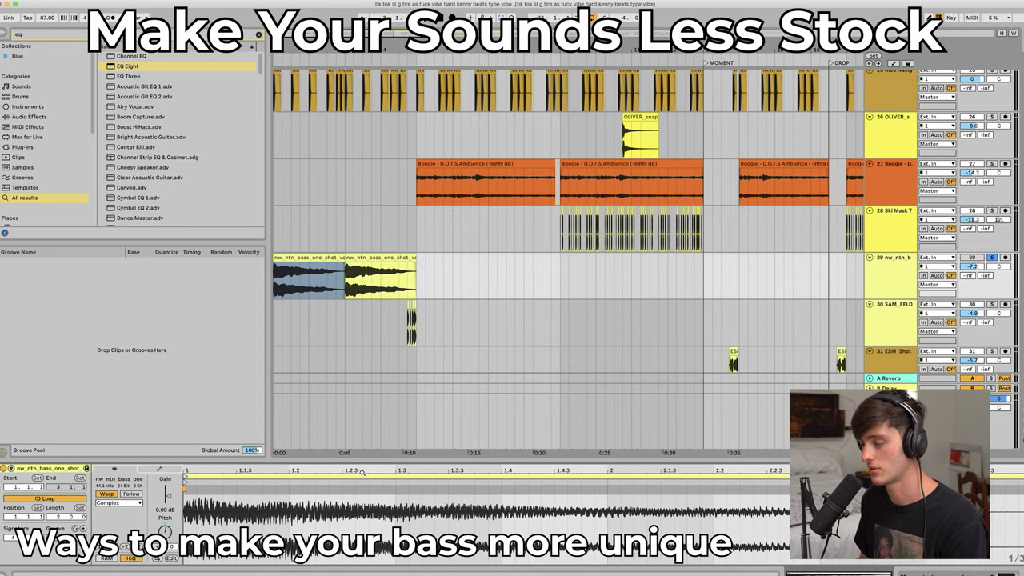
left_click_drag(371, 458, 371, 559)
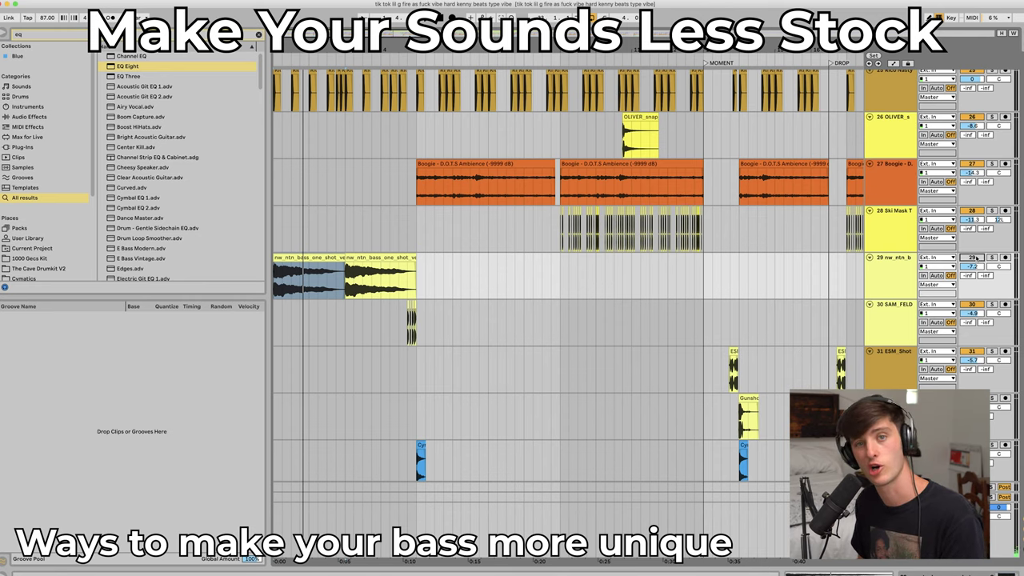
left_click(346, 237)
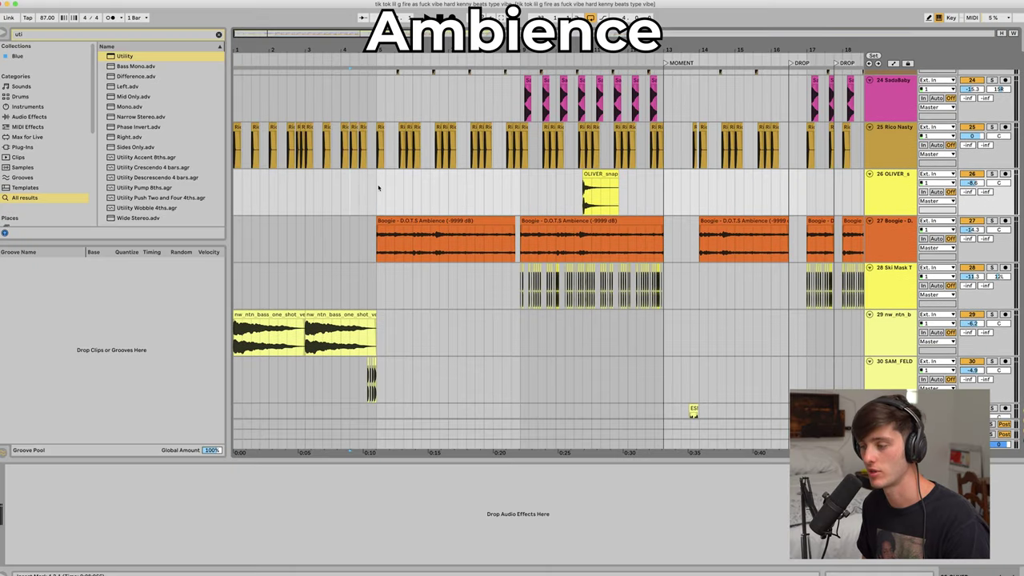
Play the Boogie D.O.T.S Ambience clip from bar 5 with track 27 switched off and on to compare the beat
left_click(452, 219)
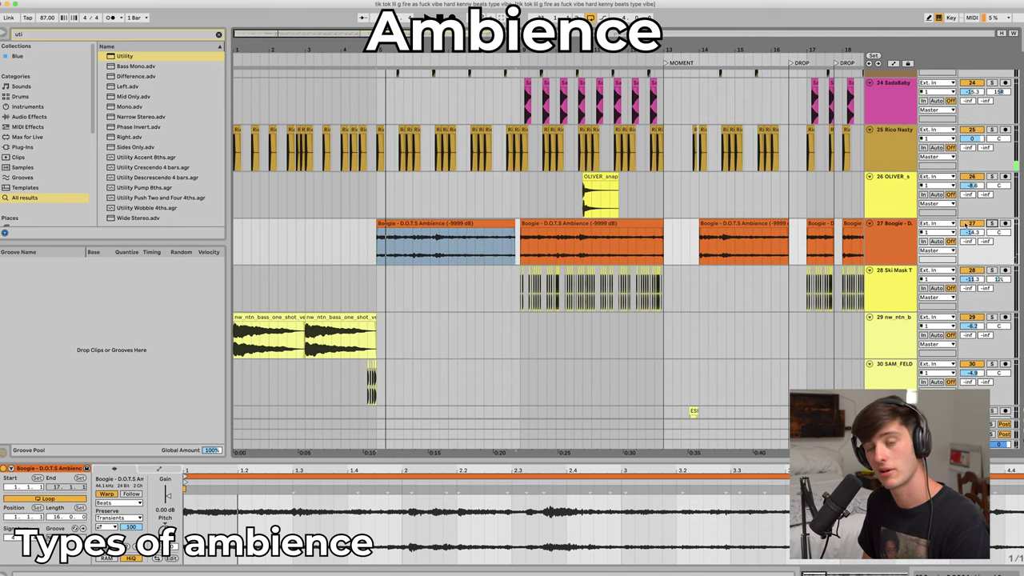
left_click(965, 225)
key("space")
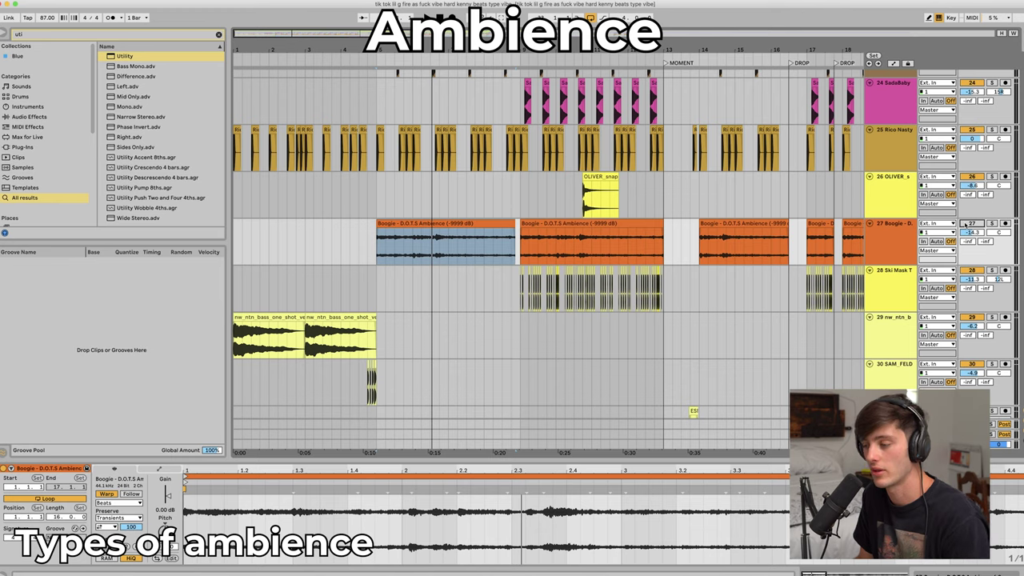
left_click(965, 226)
key("space")
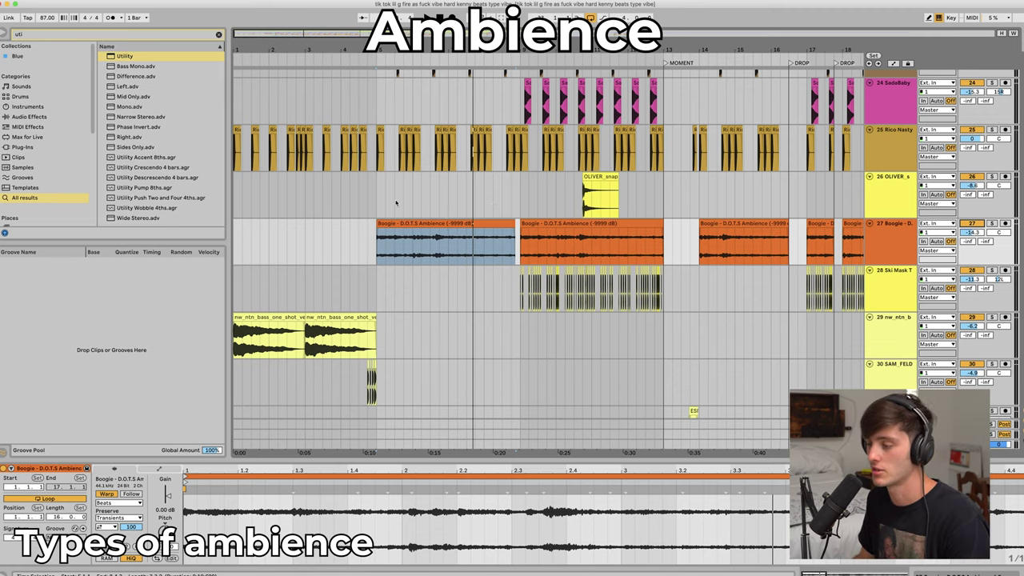
Insert a new audio track below the Boogie ambience track and search the browser for "ambience"
left_click(376, 249)
key("super+t")
double_click(72, 36)
type("ambience")
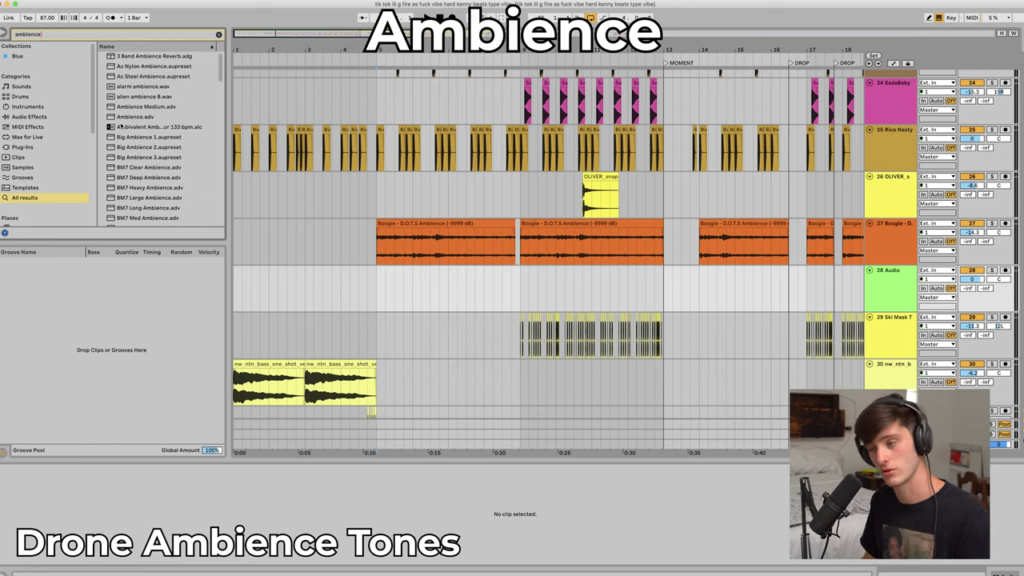
Preview Cymatics FX Essentials Tonal Ambience samples such as 29 - A, 30 - A# and 31 - B in a widened browser
scroll(174, 141, "down", 10)
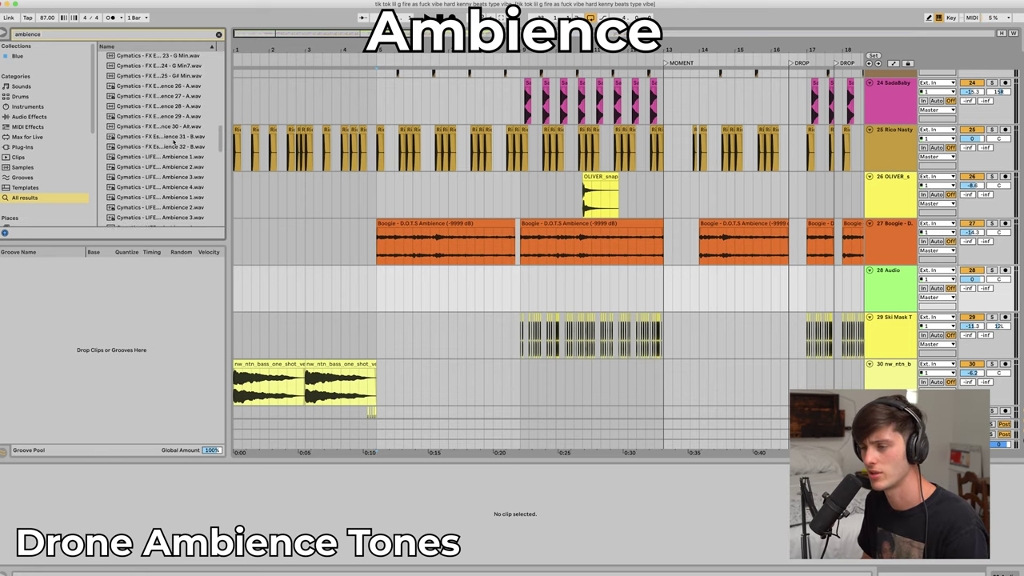
left_click_drag(229, 111, 266, 114)
left_click(204, 117)
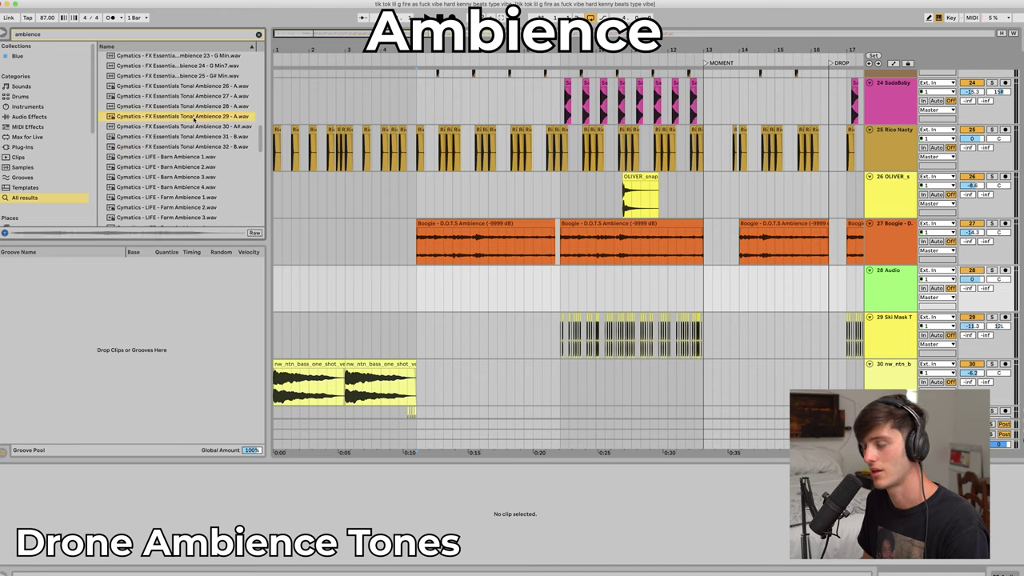
left_click(195, 127)
left_click(196, 136)
scroll(195, 120, "up", 2)
scroll(189, 85, "up", 1)
left_click(190, 82)
scroll(195, 94, "up", 3)
left_click(196, 100)
scroll(200, 115, "down", 10)
Place Cymatics - Millenium Ambience 2 - F# at the start of the new track, chop it up, and duplicate its first two bars
left_click_drag(183, 175, 323, 267)
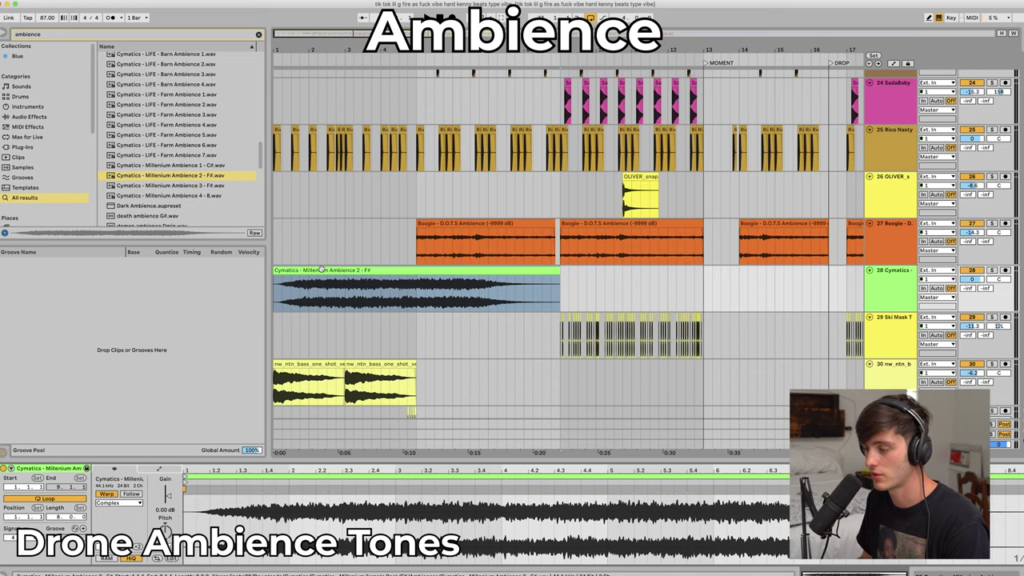
left_click(366, 270)
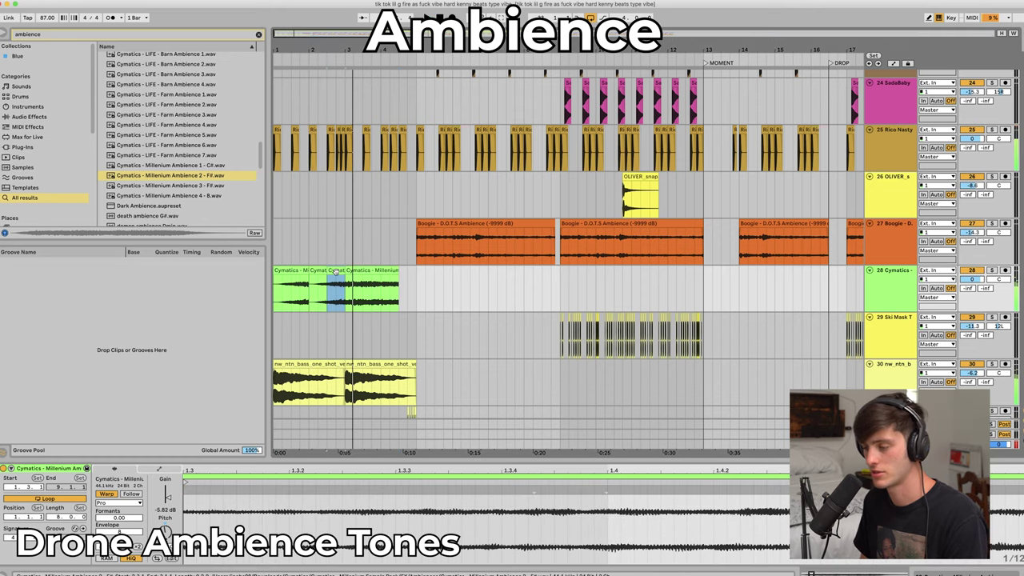
left_click(180, 470)
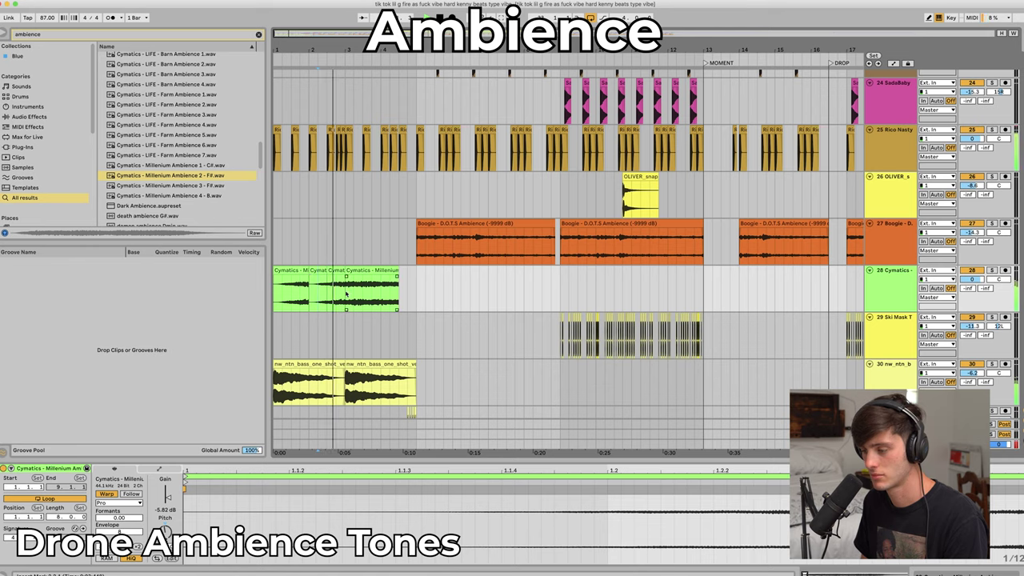
left_click_drag(346, 293, 198, 293)
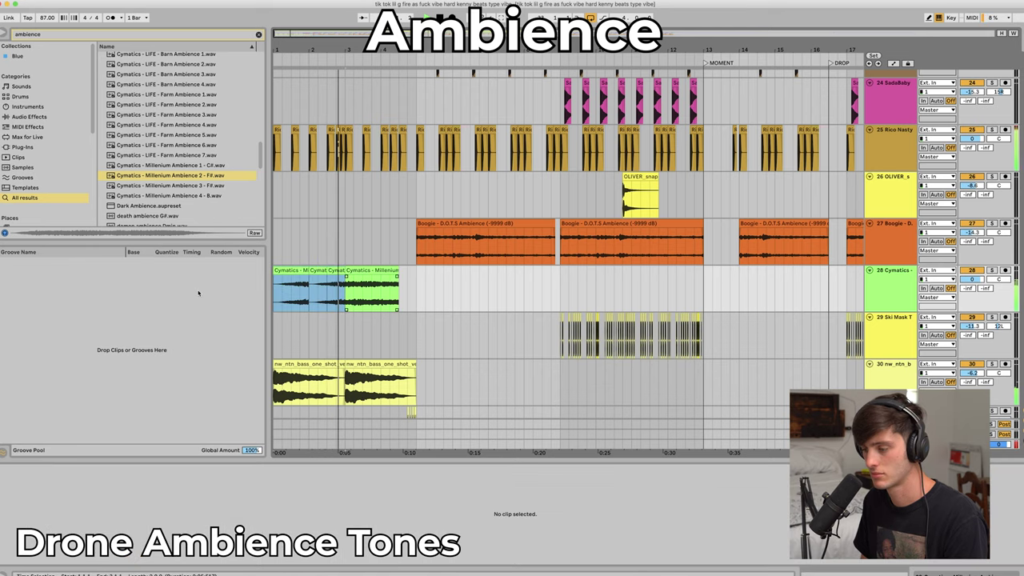
key("ctrl+d")
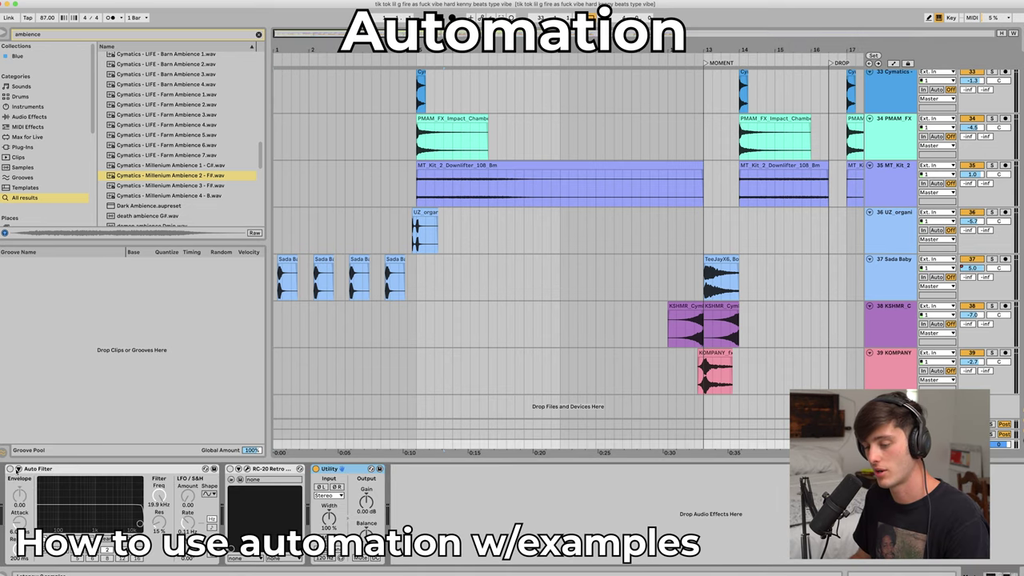
Sweep the master Auto Filter's low-pass cutoff down, play the intro through it, and switch the filter to high-pass
left_click(10, 470)
left_click_drag(140, 523, 73, 519)
key("space")
key("space")
left_click(53, 539)
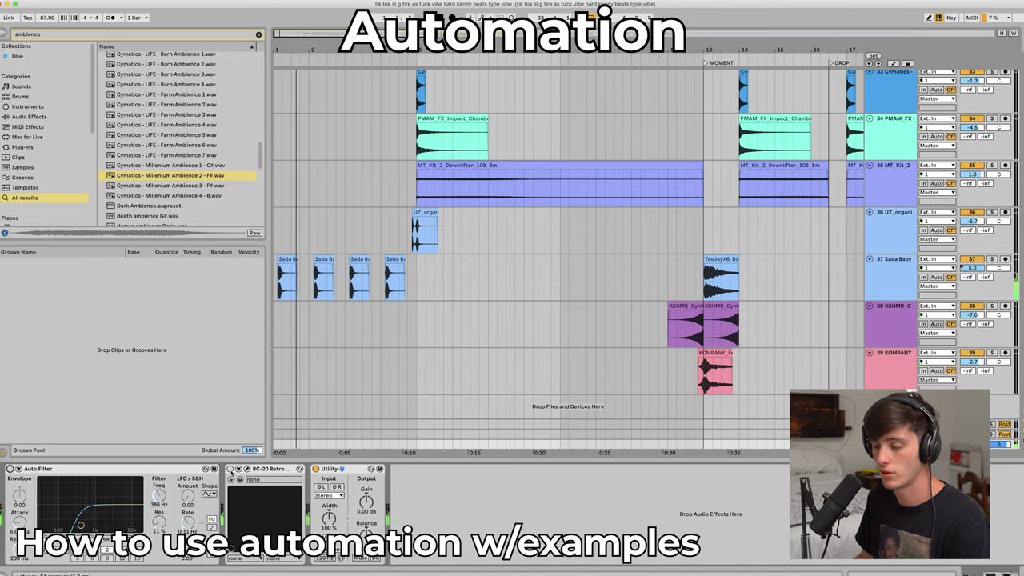
Enable RC-20 Retro Color on the master, turn on its Digital module, and lower its Magnitude to 0% during playback
left_click(230, 469)
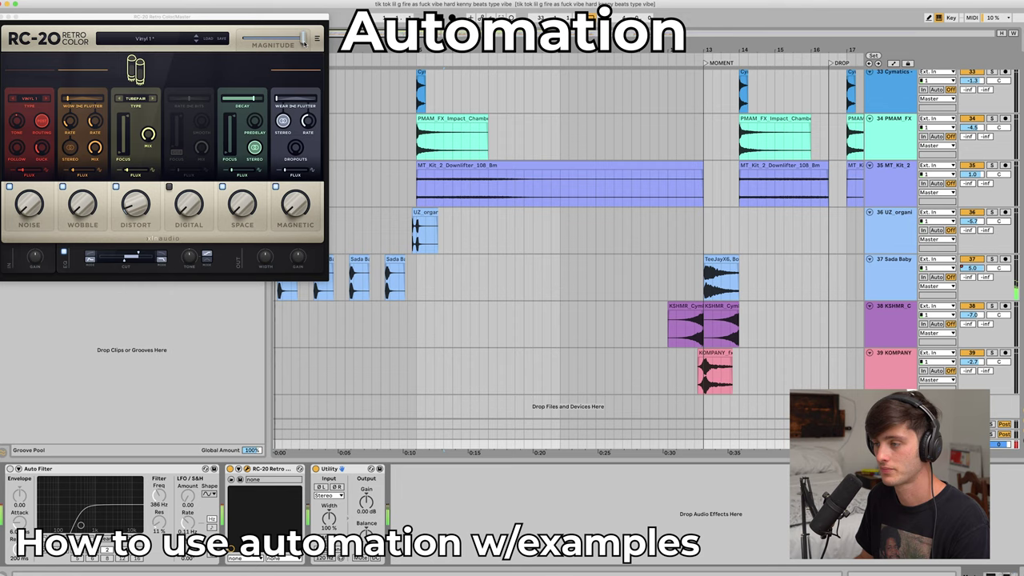
left_click_drag(124, 261, 132, 257)
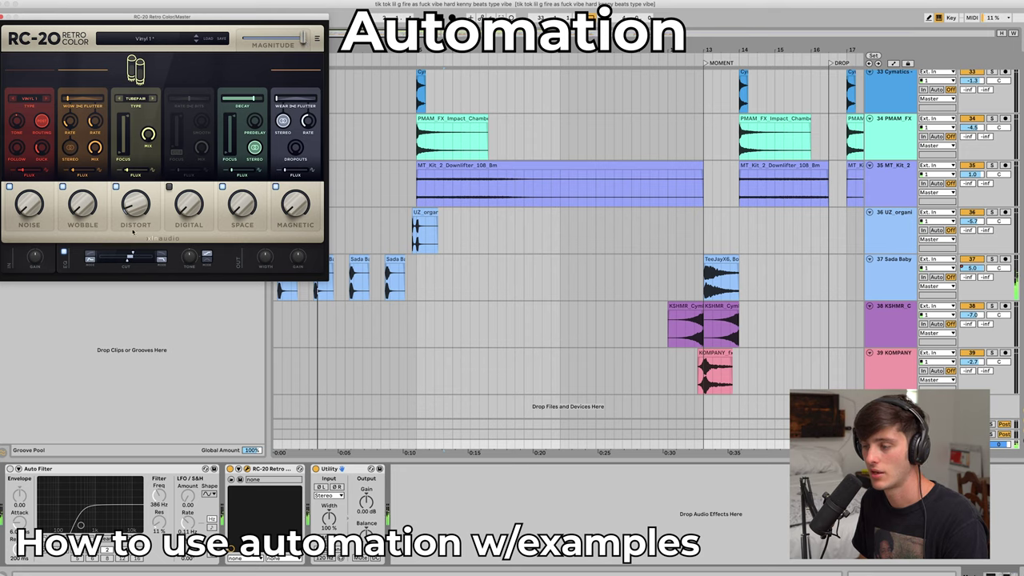
key("space")
left_click_drag(134, 205, 86, 358)
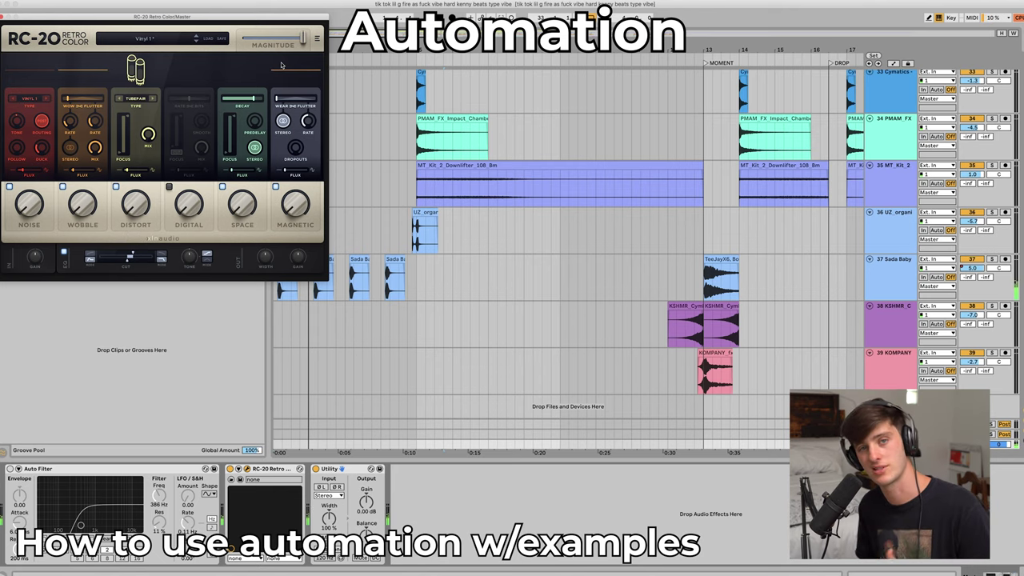
key("space")
left_click_drag(142, 209, 162, 157)
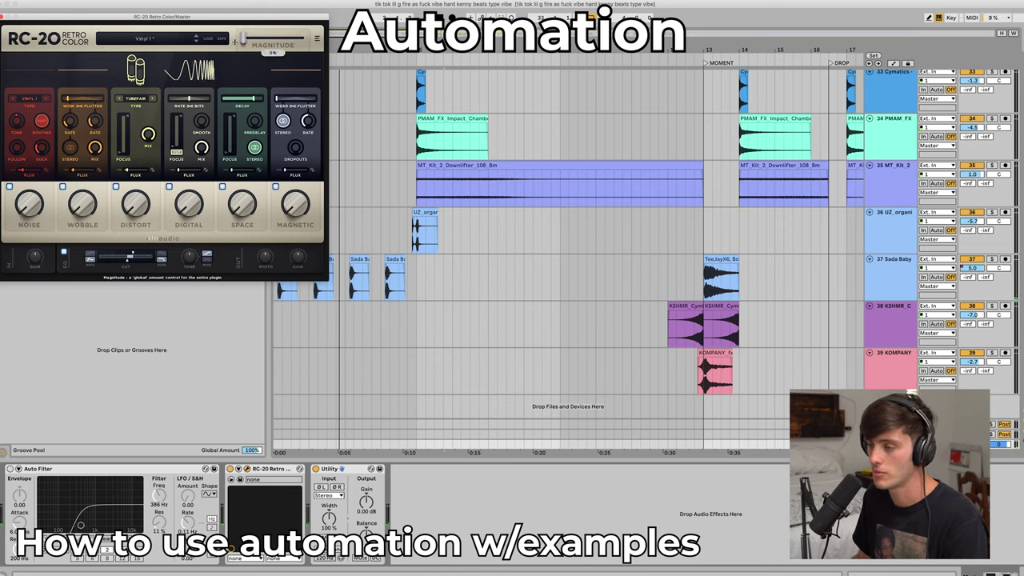
Show the automation lanes, unfold the master track, and set the RC-20 Magnitude to 100%
left_click(892, 63)
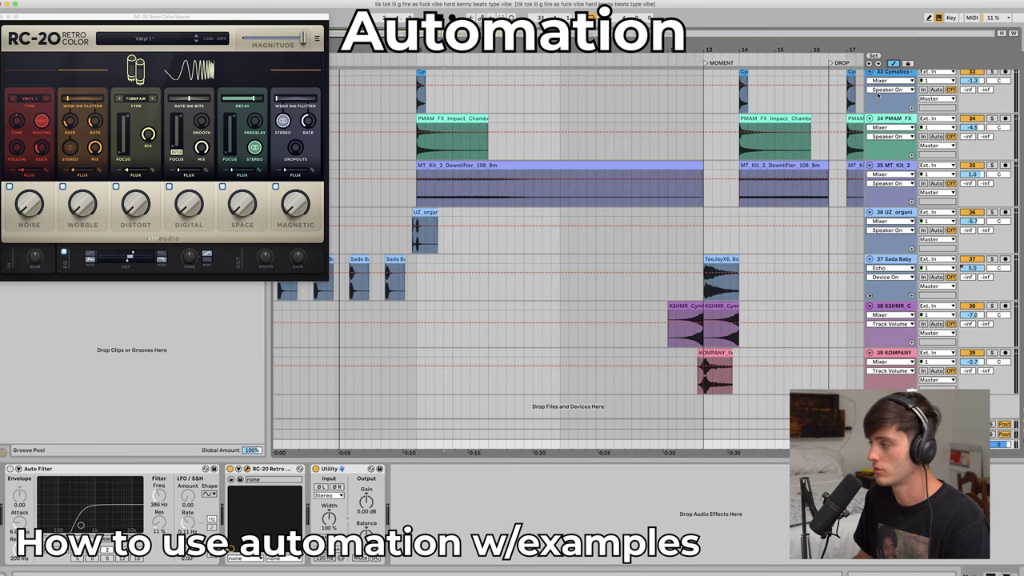
left_click(870, 444)
left_click_drag(304, 38, 311, 63)
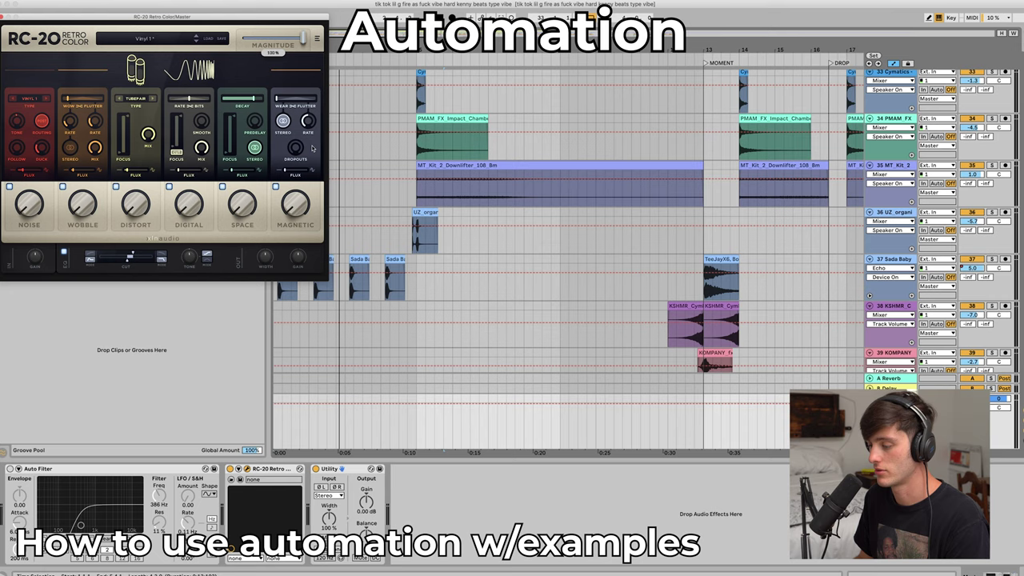
Automate the RC-20 Magnitude to hold at 1.00 until bar 3 and fall to zero by bar 5, and play the intro
left_click(274, 393)
key("space")
left_click(309, 404)
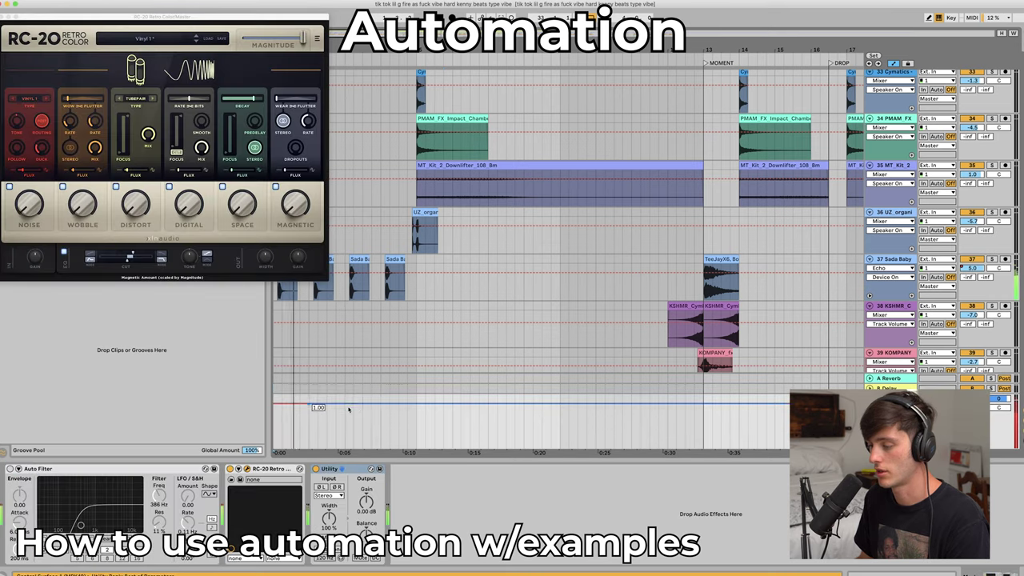
key("space")
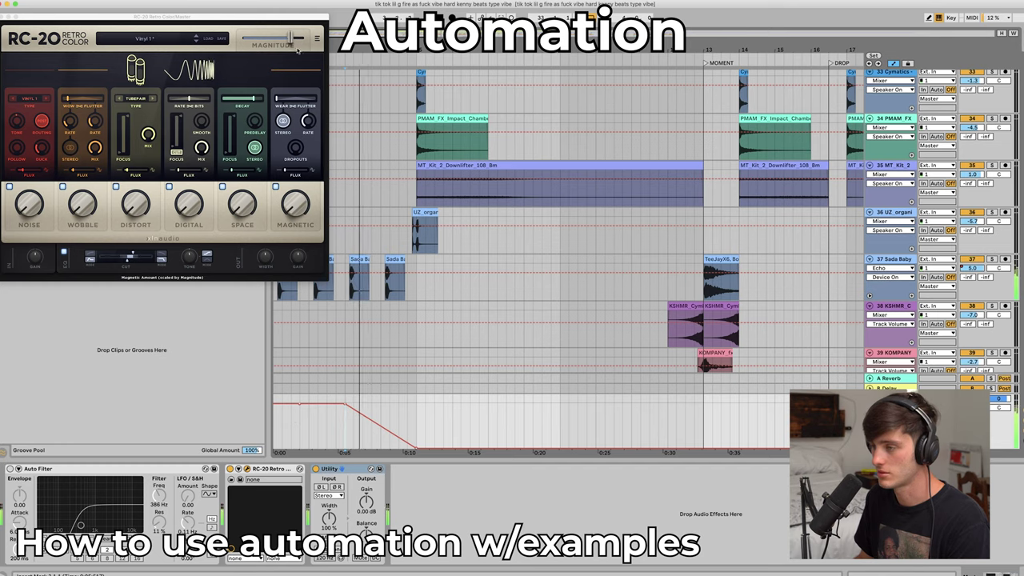
left_click_drag(274, 17, 443, 81)
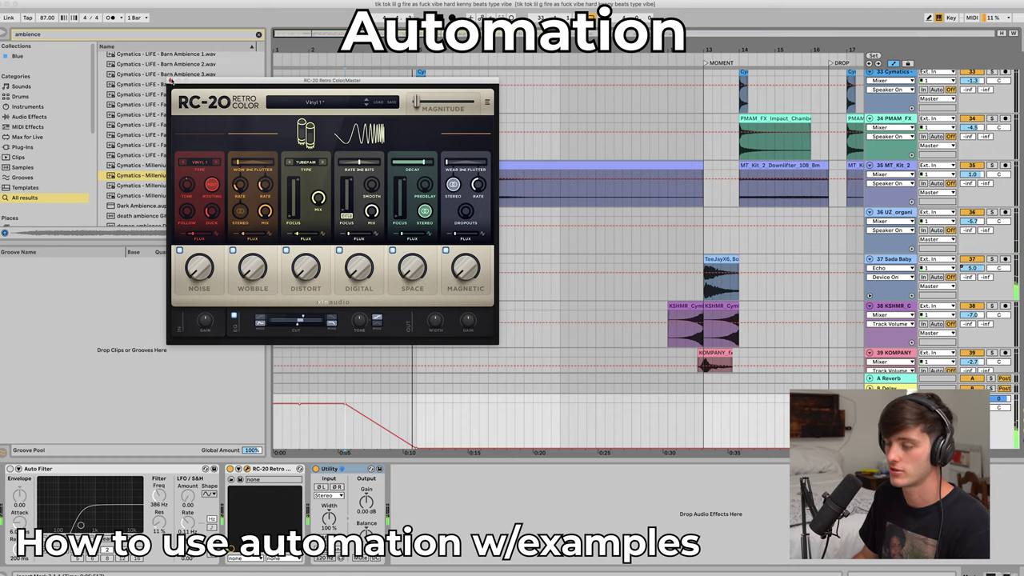
Reopen the RC-20 plug-in window to examine its output Width control, and close the window
left_click(169, 80)
left_click(247, 470)
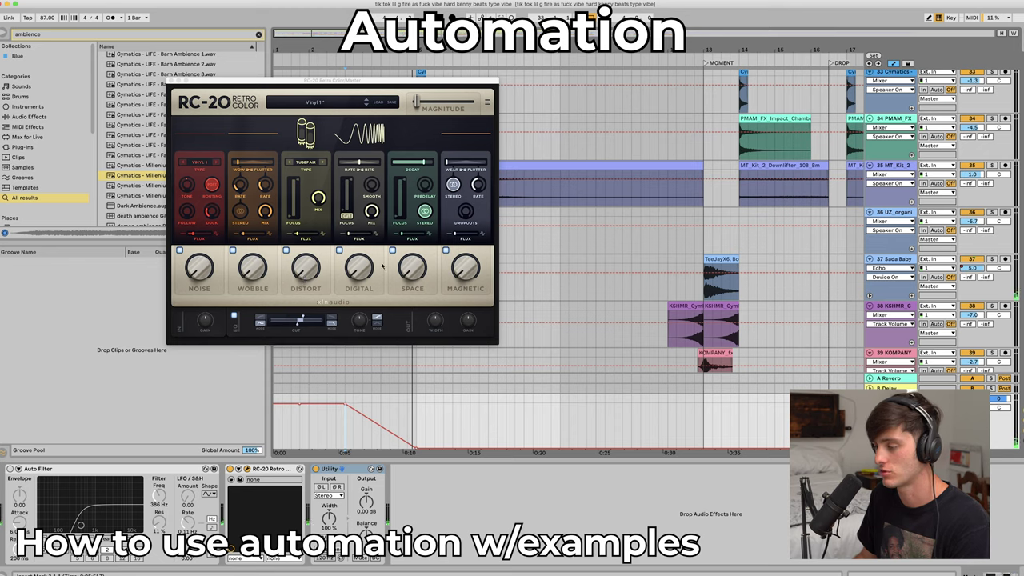
left_click(434, 321)
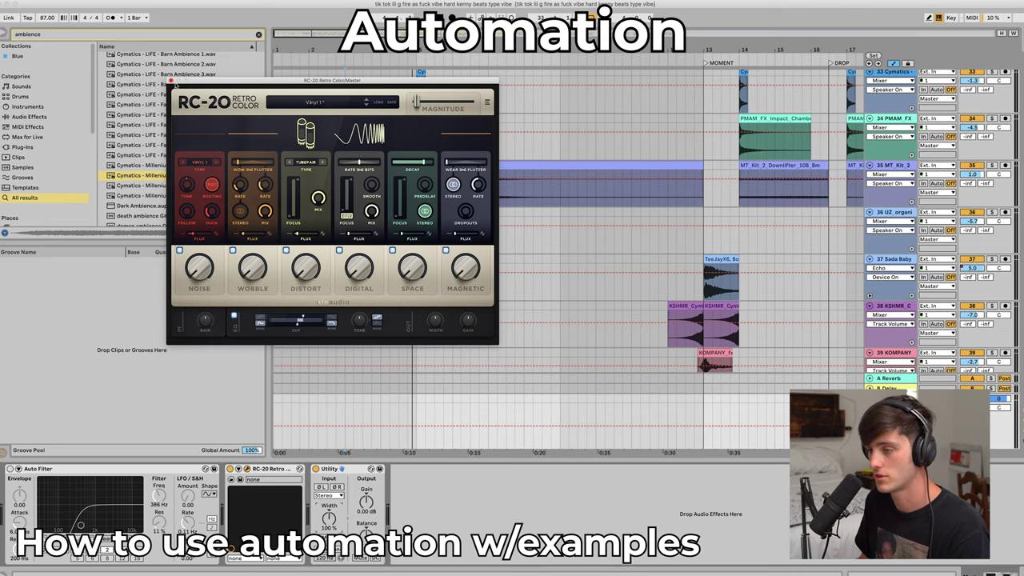
left_click(171, 82)
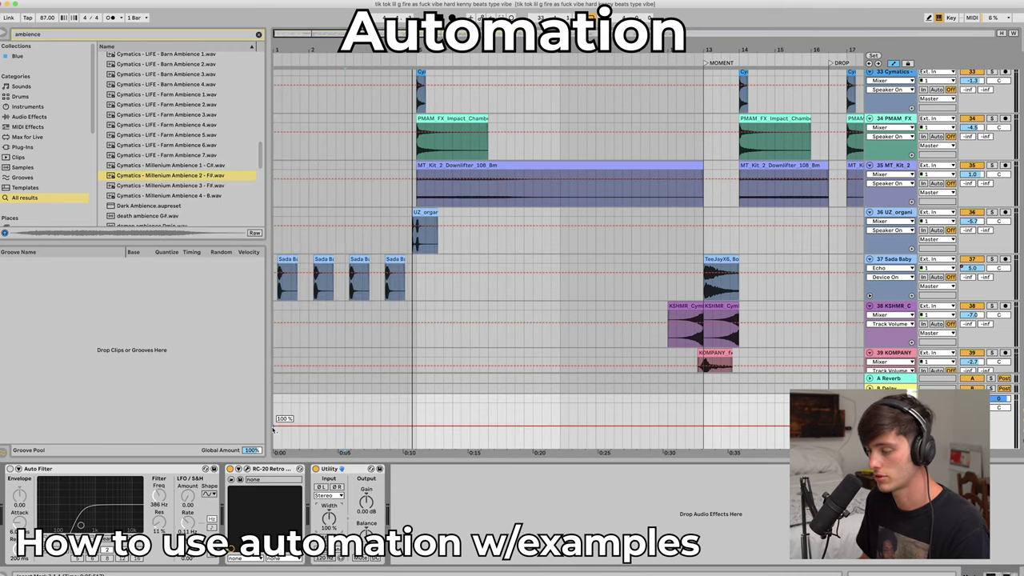
Automate the master Utility's Width to about 16% up to bar 5 and play the intro into the drop
key("space")
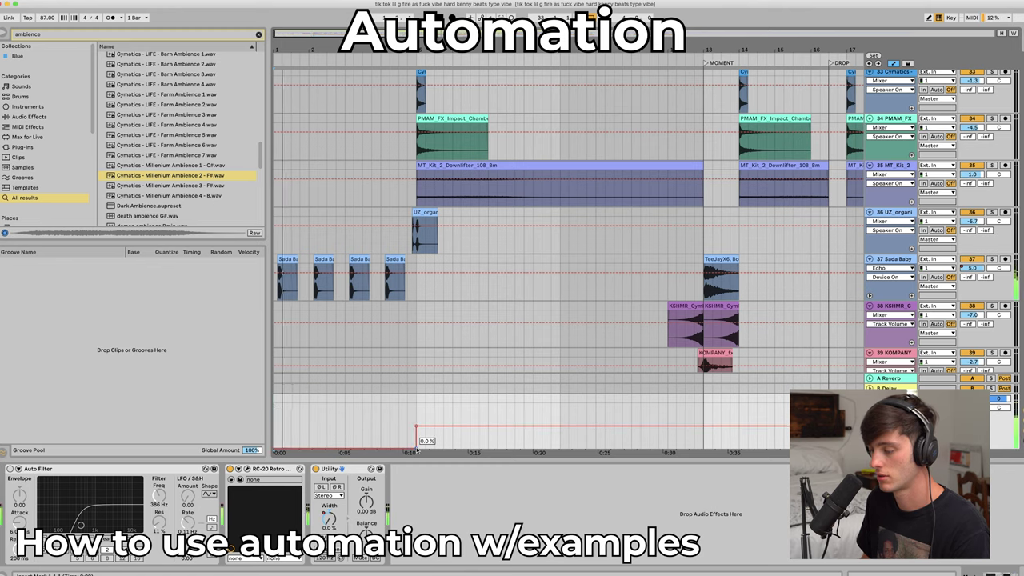
mouse_move(416, 447)
left_mouse_down()
mouse_move(416, 430)
mouse_move(406, 432)
mouse_move(415, 439)
left_mouse_up()
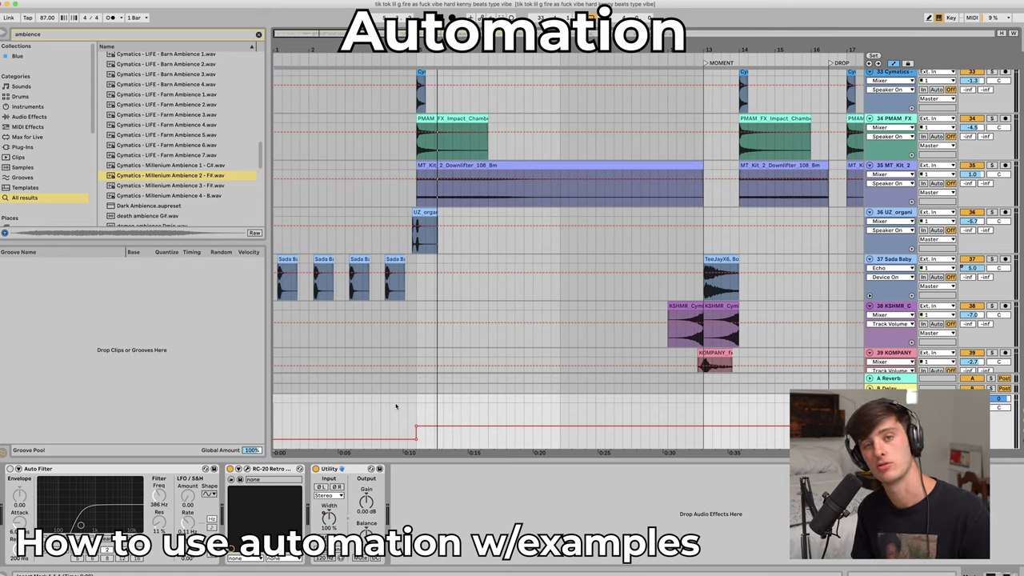
Automate the master Utility's Gain to about -1.67 dB up to bar 5
right_click(369, 502)
left_click(386, 508)
left_click(409, 421)
left_click(417, 426)
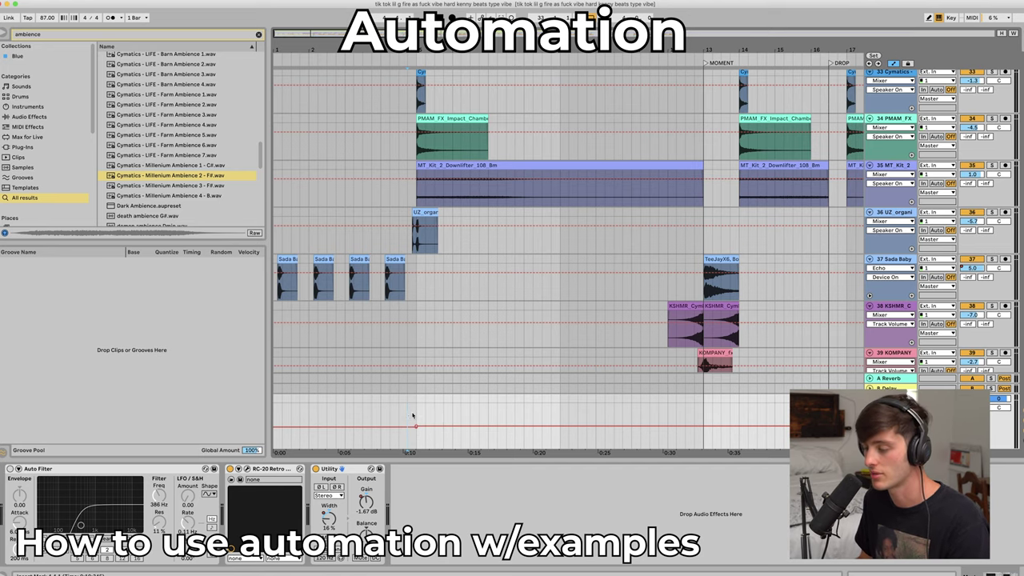
scroll(371, 351, "up", 10)
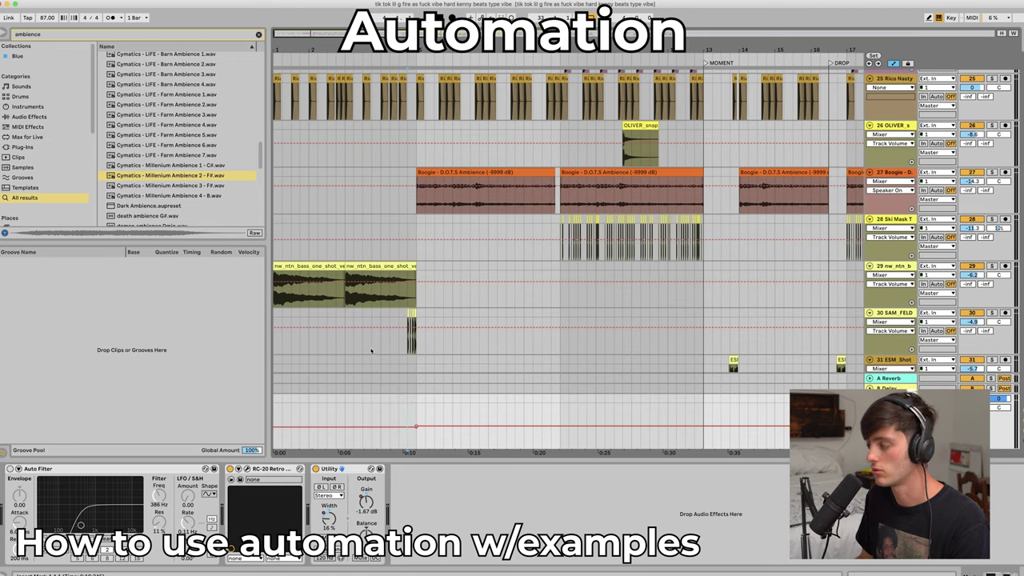